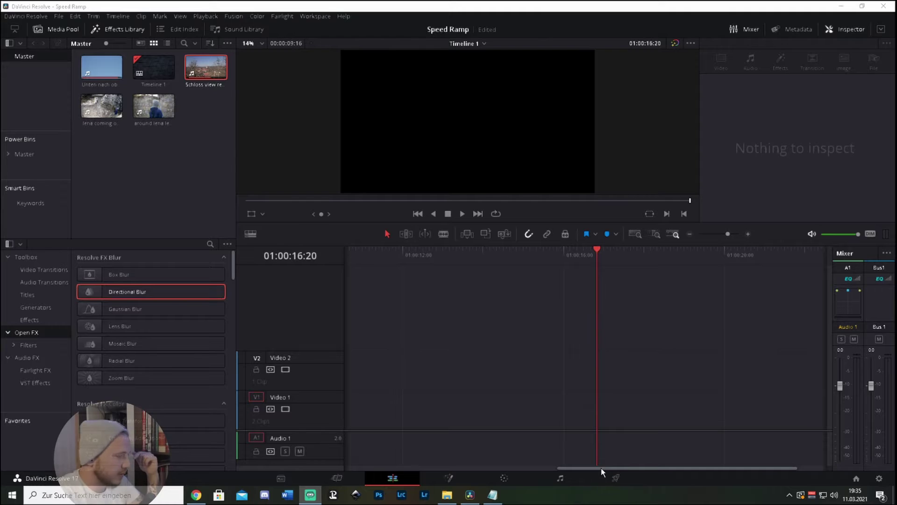
pyautogui.moveTo(601, 468); pyautogui.dragTo(380, 419)
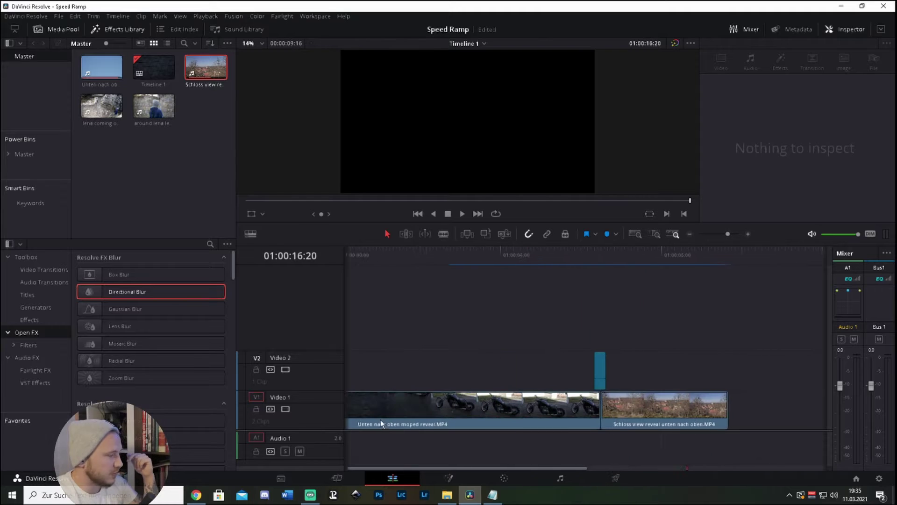
pyautogui.click(347, 253)
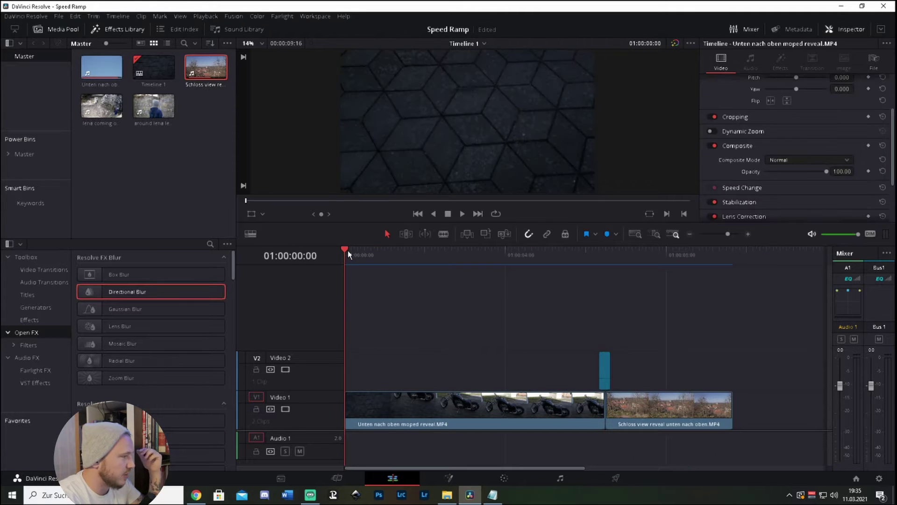
pyautogui.click(462, 213)
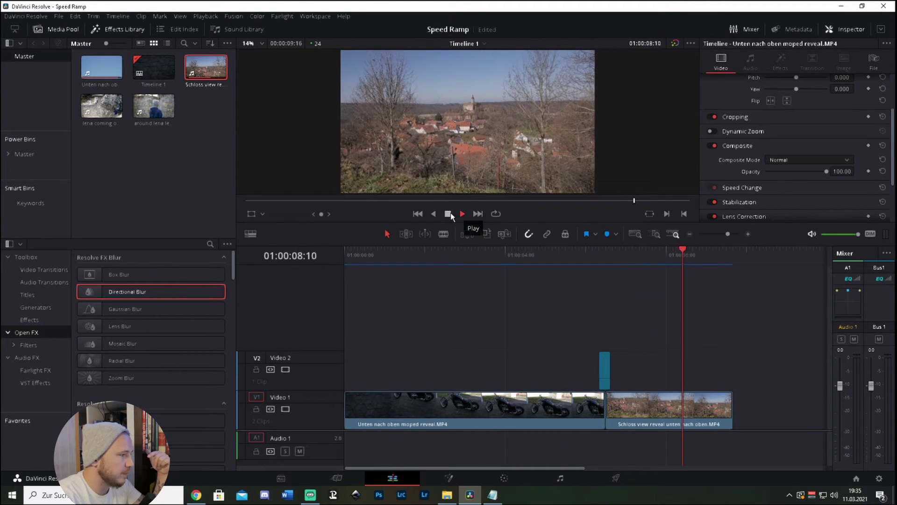
pyautogui.click(448, 213)
pyautogui.moveTo(691, 251); pyautogui.dragTo(462, 255)
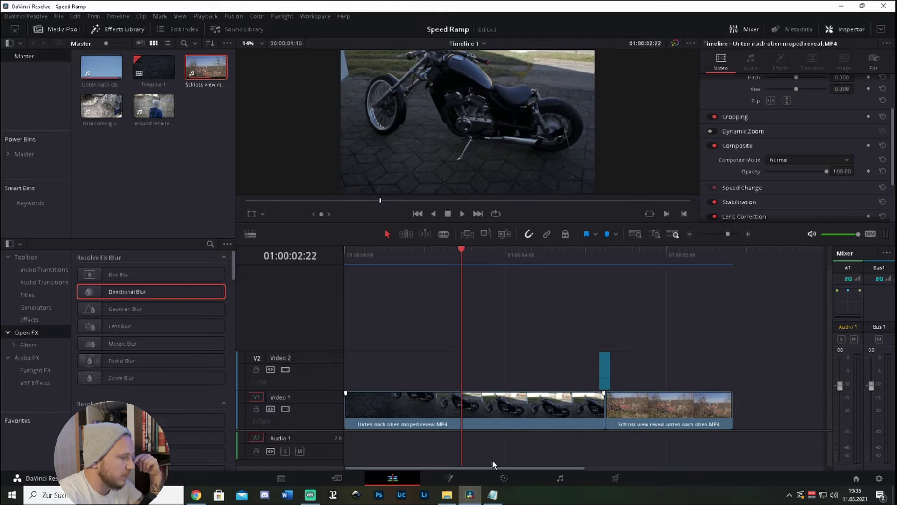
# Place a new moped reveal clip on Video 1 at 01:00:12:19 and delete its audio.
pyautogui.moveTo(506, 469); pyautogui.dragTo(638, 471)
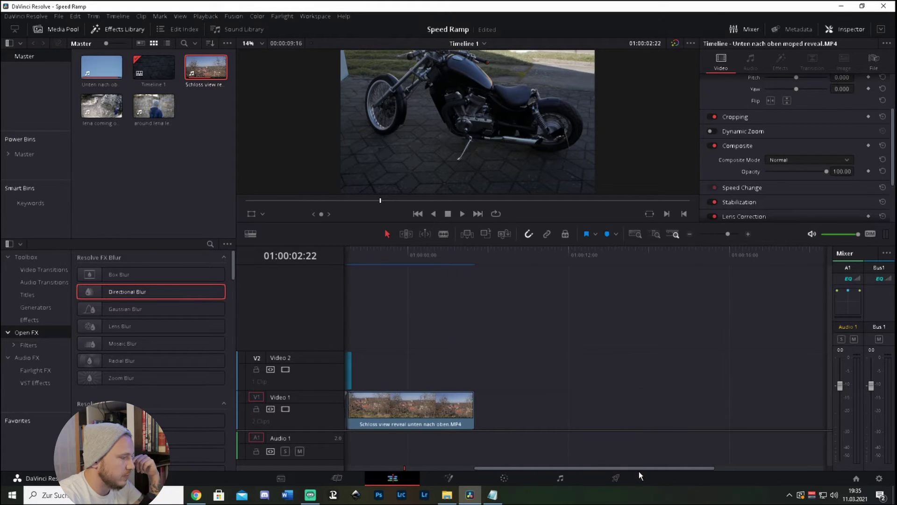
pyautogui.click(598, 249)
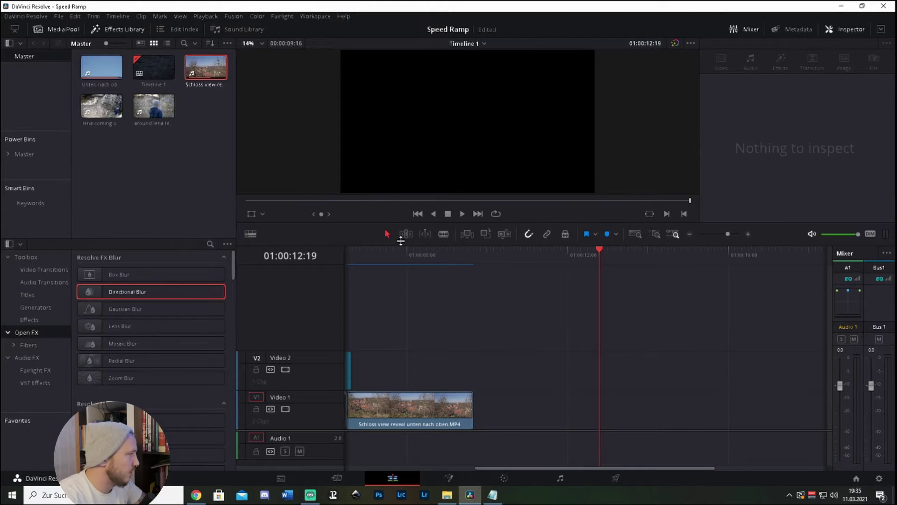
pyautogui.moveTo(96, 69); pyautogui.dragTo(549, 399)
pyautogui.keyDown('alt'); pyautogui.click(581, 439); pyautogui.keyUp('alt')
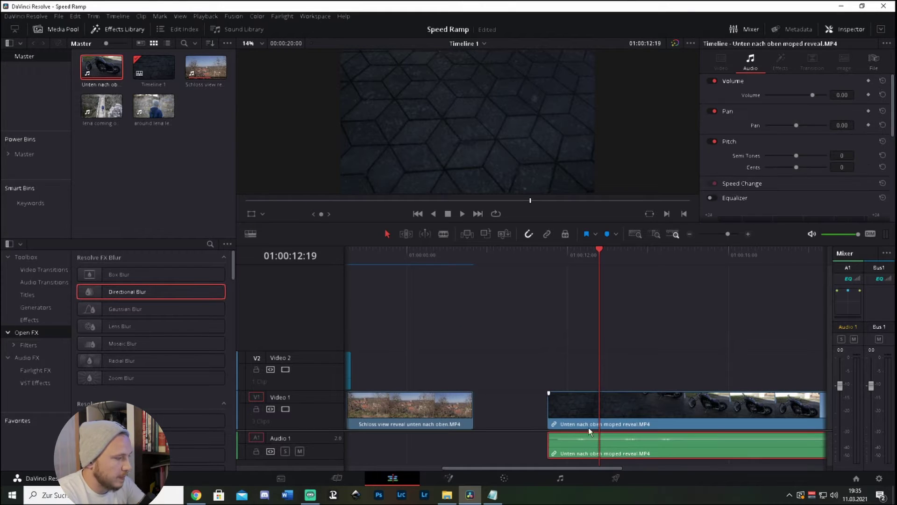
pyautogui.press('Delete')
# Add the Schloss view clip after the moped clip and delete its audio.
pyautogui.scroll(-6, 546, 344)
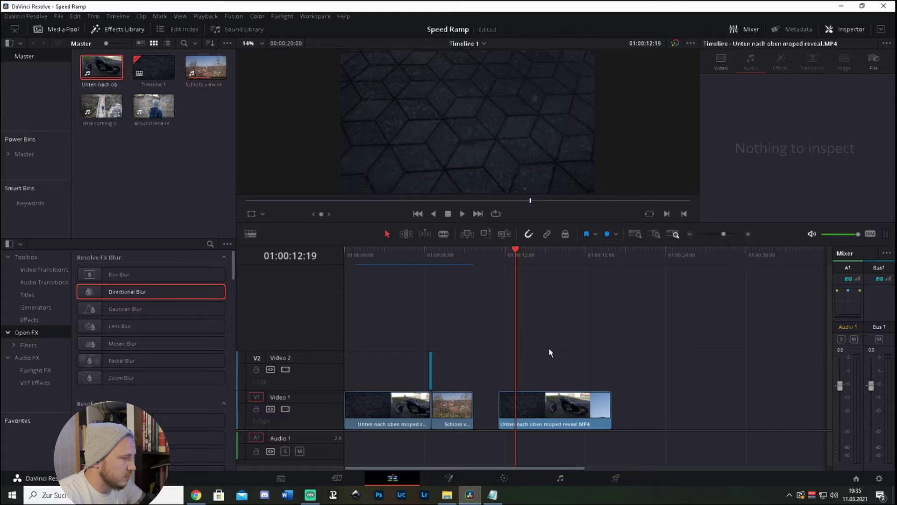
pyautogui.moveTo(225, 73); pyautogui.dragTo(501, 415)
pyautogui.keyDown('alt'); pyautogui.click(524, 446); pyautogui.keyUp('alt')
pyautogui.press('Delete')
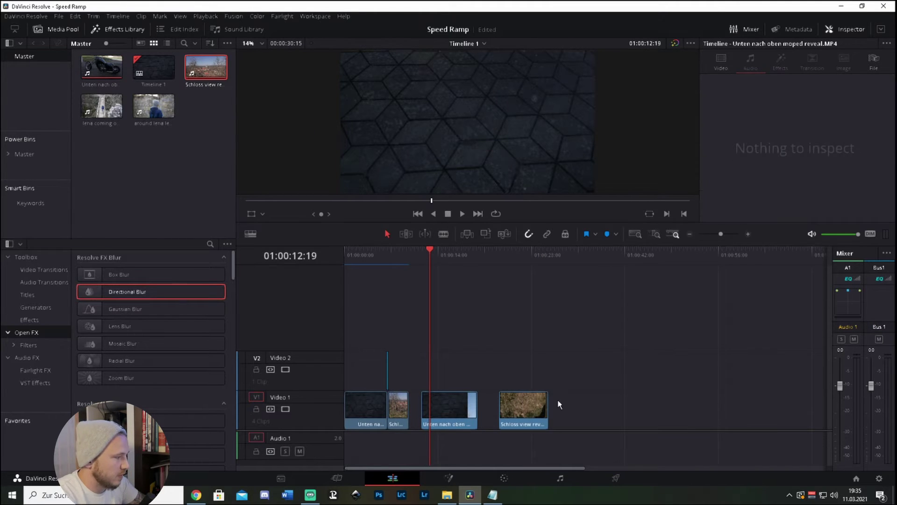
# Zoom the timeline in and find the frame where the moped clip should end.
pyautogui.moveTo(720, 233)
pyautogui.mouseDown()
pyautogui.moveTo(703, 234)
pyautogui.moveTo(724, 234)
pyautogui.mouseUp()
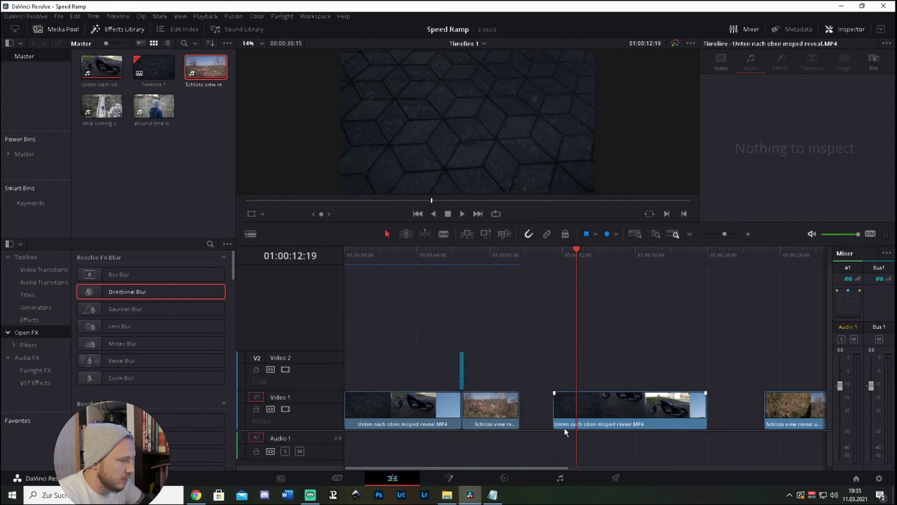
pyautogui.moveTo(537, 468); pyautogui.dragTo(600, 471)
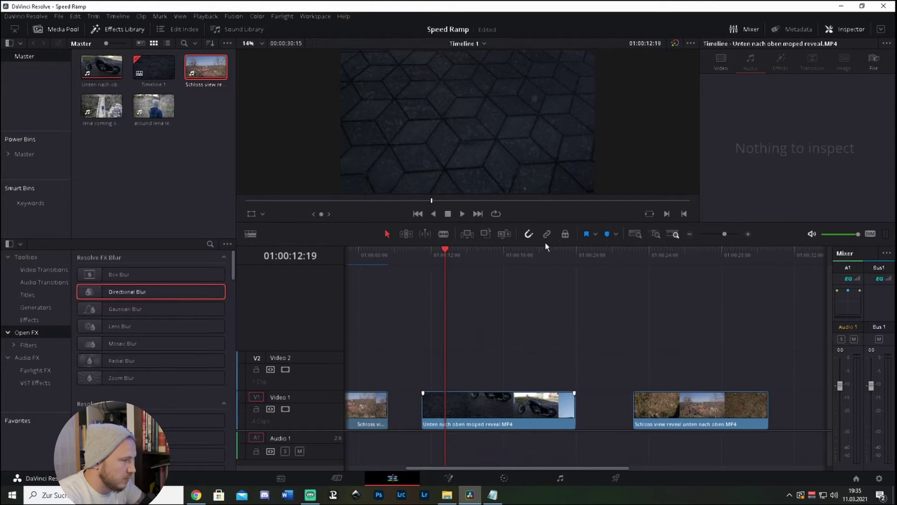
pyautogui.click(566, 252)
pyautogui.moveTo(566, 250); pyautogui.dragTo(566, 253)
# Blade the moped clip at 01:00:19:11 and delete the leftover tail.
pyautogui.press('b')
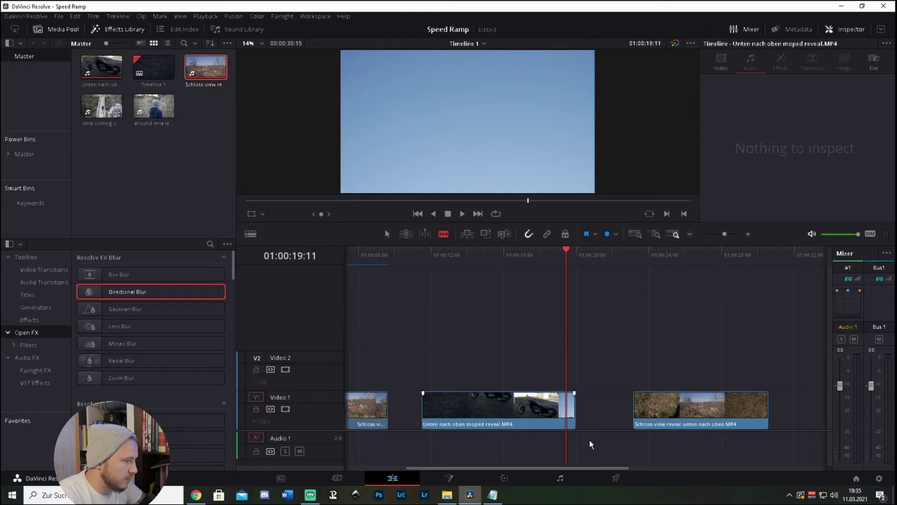
pyautogui.click(571, 407)
pyautogui.press('a')
pyautogui.click(571, 406)
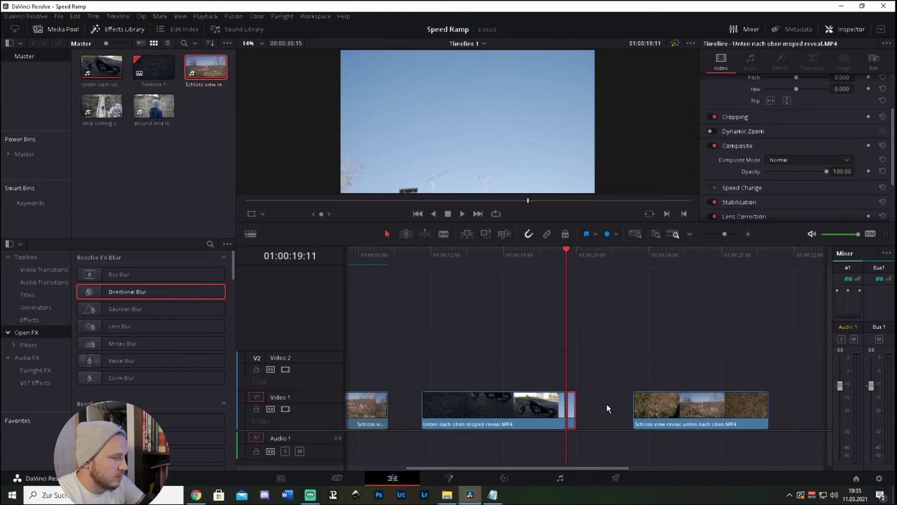
pyautogui.press('Delete')
# Slide the Schloss view clip left so it butts directly against the moped clip.
pyautogui.click(635, 251)
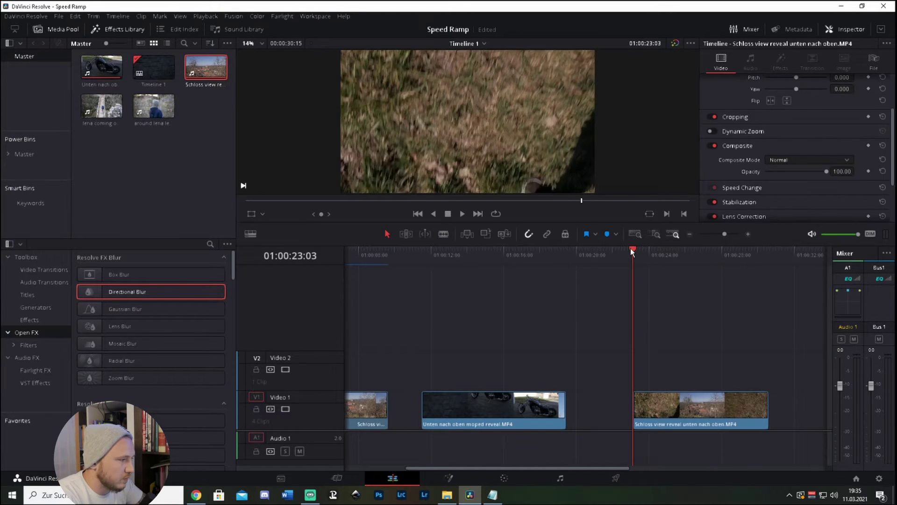
pyautogui.click(643, 252)
pyautogui.moveTo(643, 252); pyautogui.dragTo(643, 276)
pyautogui.moveTo(635, 407)
pyautogui.mouseDown()
pyautogui.moveTo(645, 409)
pyautogui.moveTo(617, 404)
pyautogui.mouseUp()
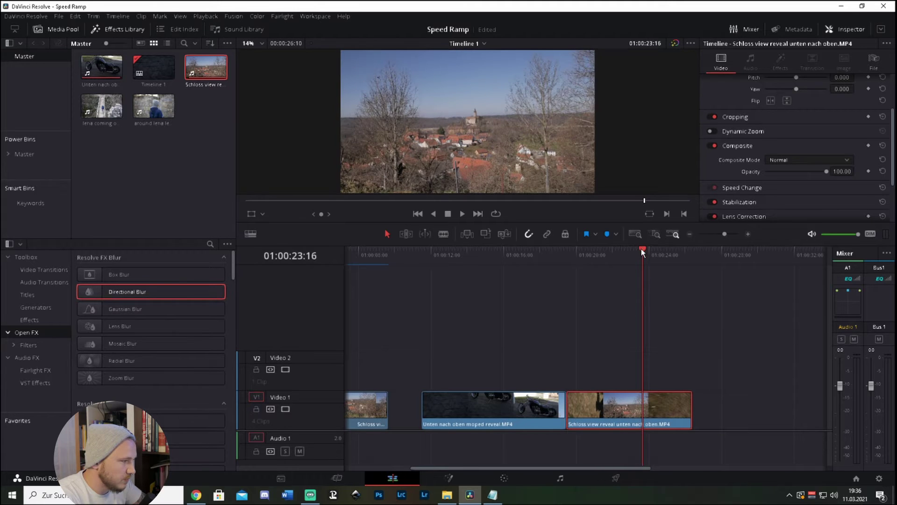
# Scrub across the moped-to-Schloss cut between 01:00:15 and 01:00:18, then raise the timeline tracks.
pyautogui.moveTo(641, 248); pyautogui.dragTo(529, 261)
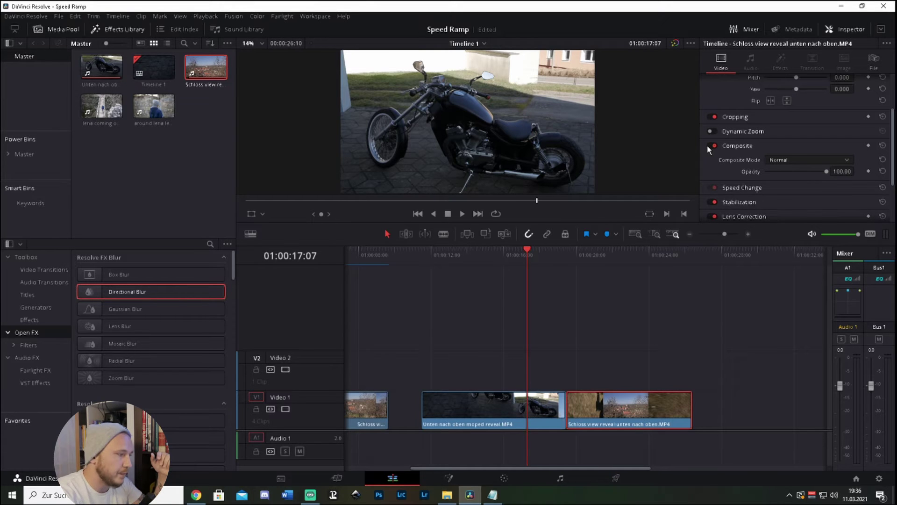
pyautogui.click(489, 399)
pyautogui.click(523, 250)
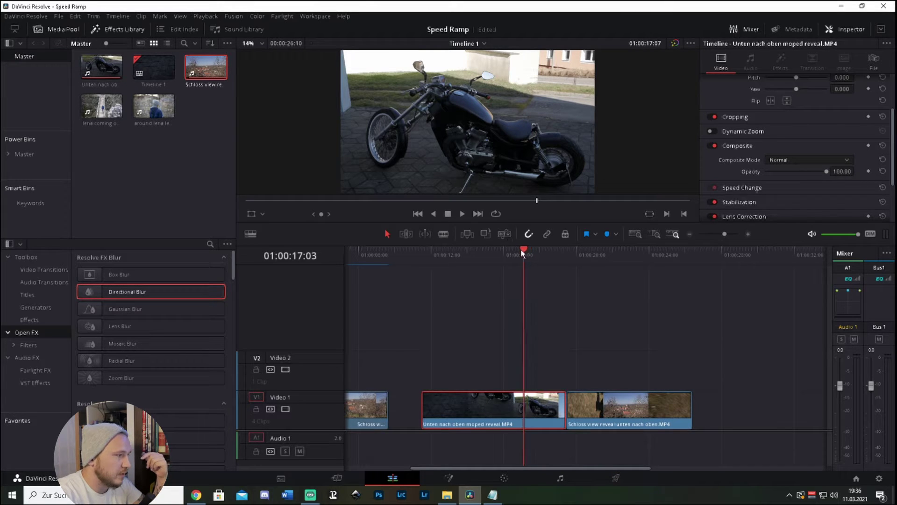
pyautogui.moveTo(523, 250); pyautogui.dragTo(486, 252)
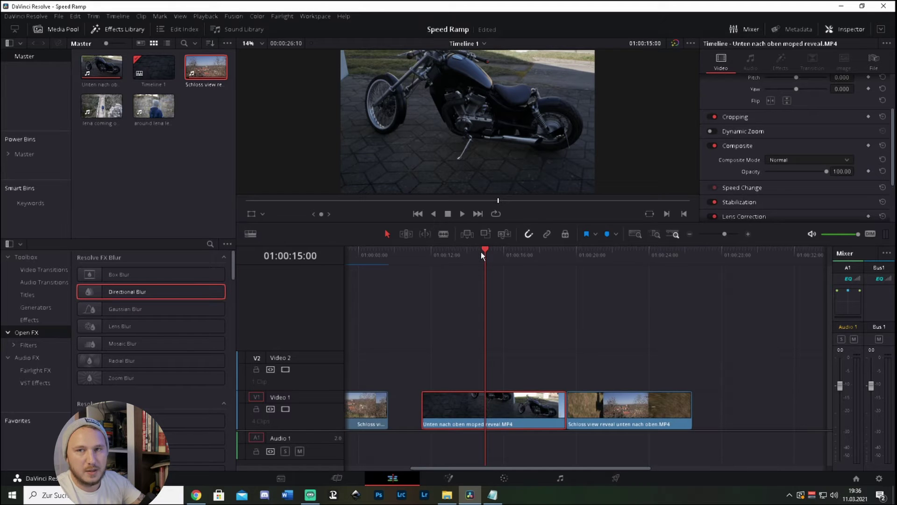
pyautogui.moveTo(484, 249)
pyautogui.mouseDown()
pyautogui.moveTo(494, 252)
pyautogui.moveTo(472, 253)
pyautogui.moveTo(487, 253)
pyautogui.mouseUp()
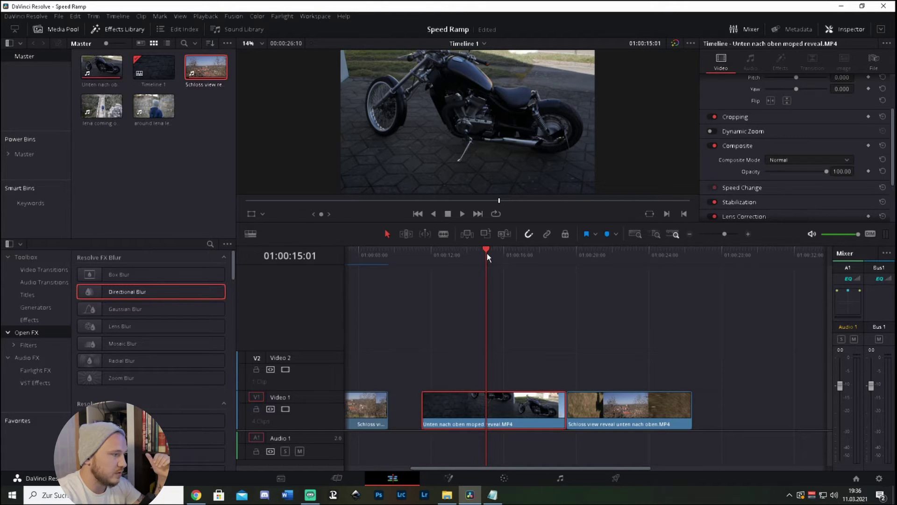
pyautogui.moveTo(487, 253); pyautogui.dragTo(518, 259)
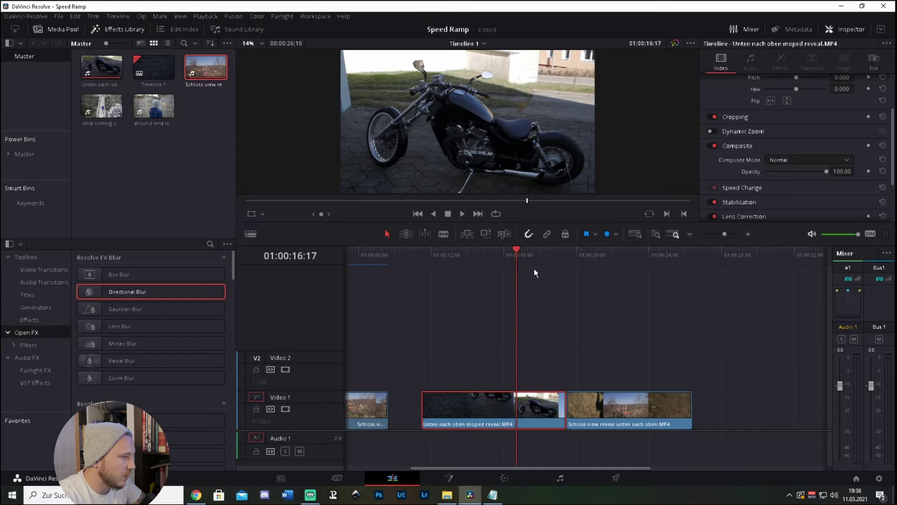
pyautogui.moveTo(525, 250); pyautogui.dragTo(540, 253)
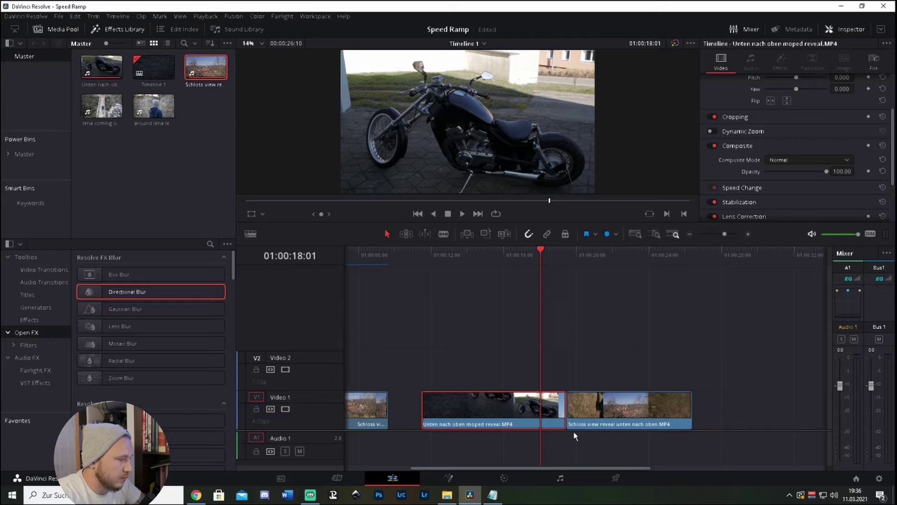
pyautogui.moveTo(573, 431); pyautogui.dragTo(573, 377)
pyautogui.moveTo(548, 249); pyautogui.dragTo(452, 251)
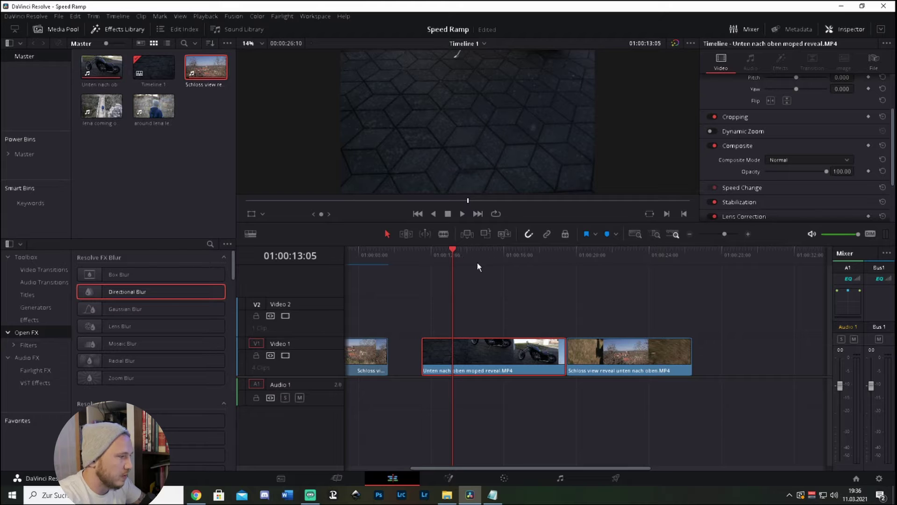
# Compare the moped and Schloss clips' Metadata, the Schloss view showing 23.976 fps at 3840 x 2160.
pyautogui.click(606, 358)
pyautogui.moveTo(455, 249); pyautogui.dragTo(464, 274)
pyautogui.click(498, 352)
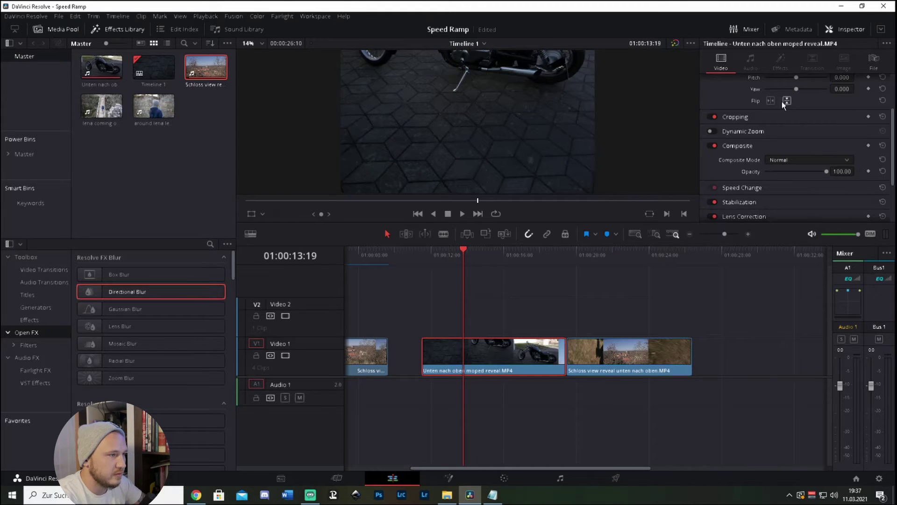
pyautogui.click(794, 29)
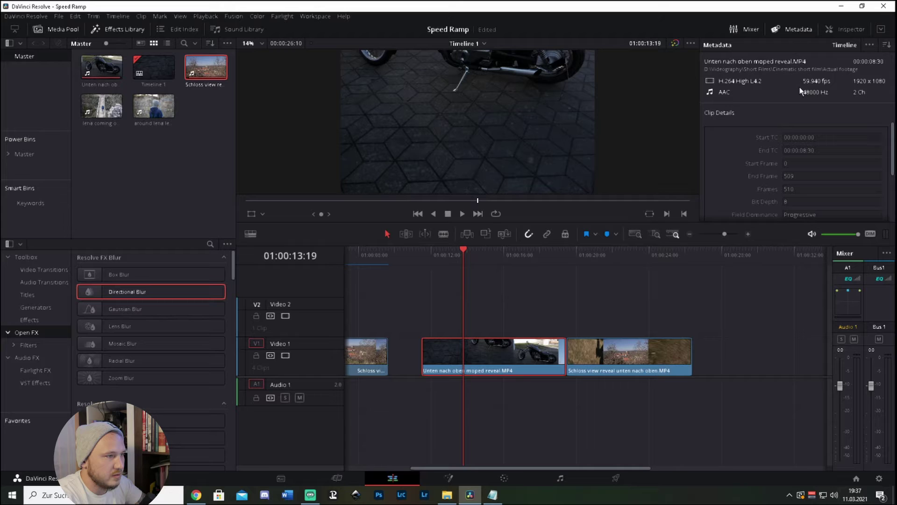
pyautogui.click(635, 367)
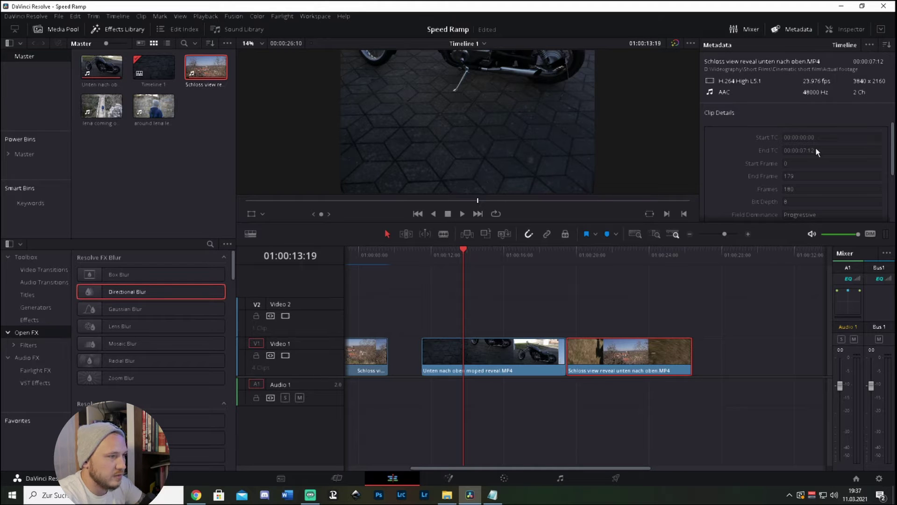
pyautogui.moveTo(481, 262)
pyautogui.mouseDown()
pyautogui.moveTo(466, 257)
pyautogui.moveTo(607, 256)
pyautogui.moveTo(479, 260)
pyautogui.moveTo(482, 249)
pyautogui.mouseUp()
pyautogui.click(506, 352)
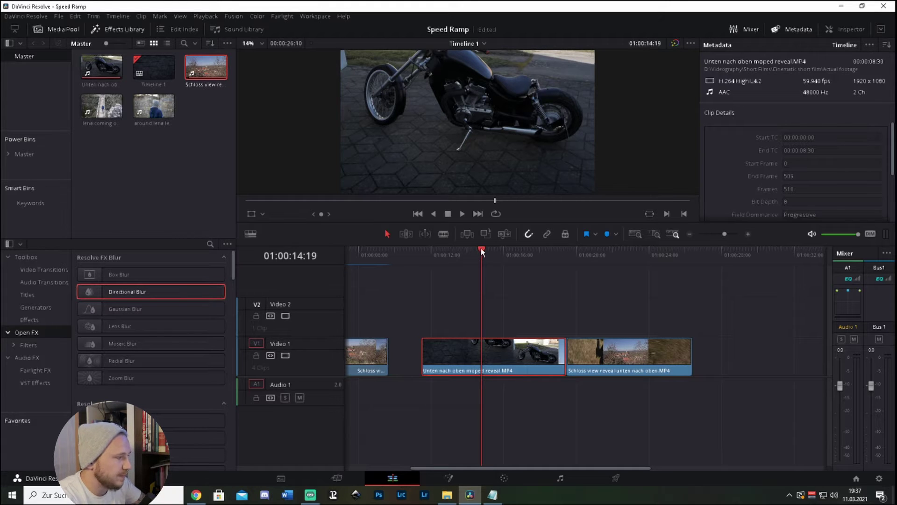
pyautogui.press('space')
pyautogui.click(632, 354)
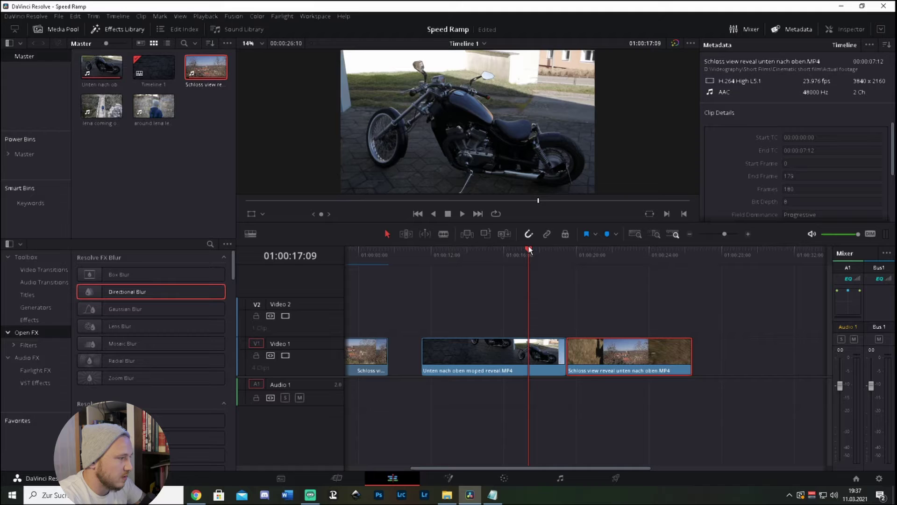
pyautogui.moveTo(530, 250); pyautogui.dragTo(596, 265)
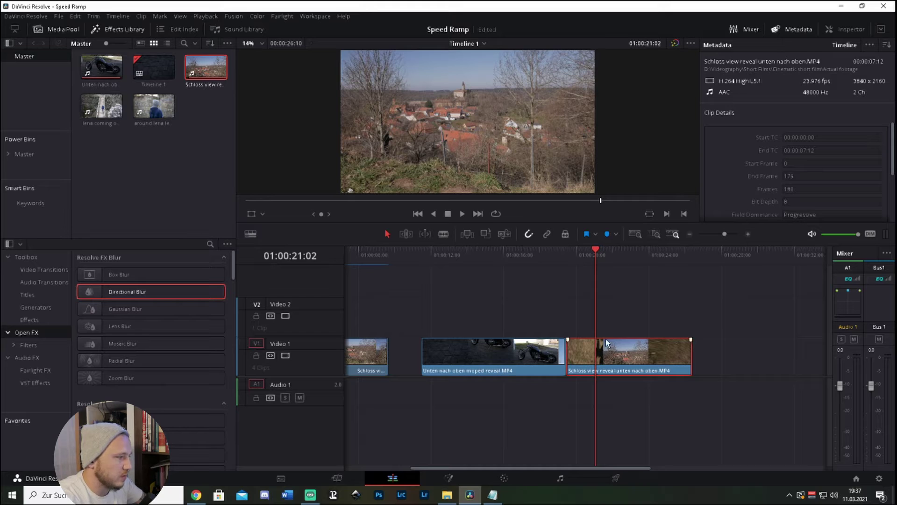
# In the Inspector, check the Retime Process and Motion Estimation options, leaving both at Project Settings.
pyautogui.click(800, 30)
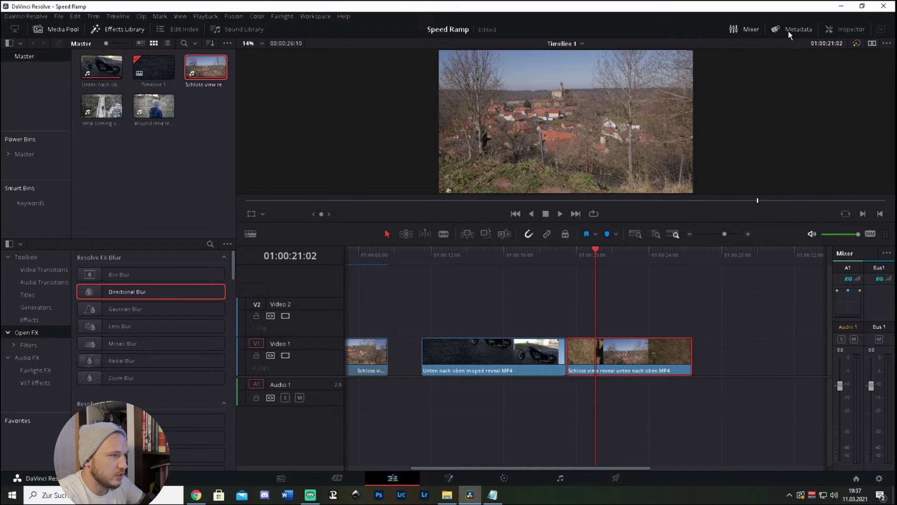
pyautogui.click(837, 29)
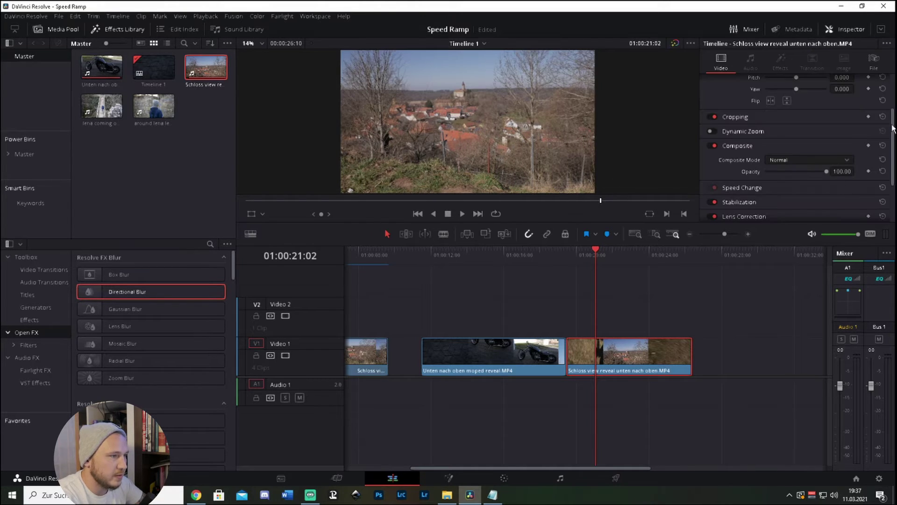
pyautogui.moveTo(892, 125); pyautogui.dragTo(891, 155)
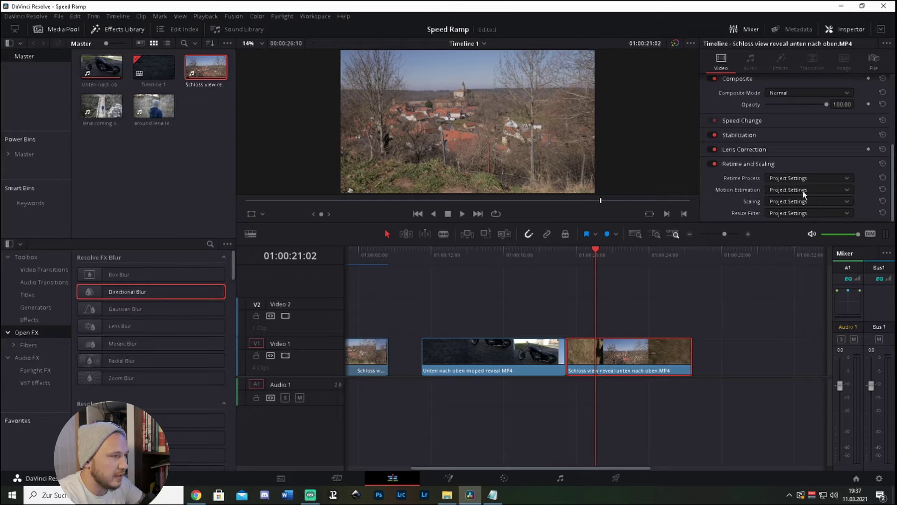
pyautogui.click(792, 179)
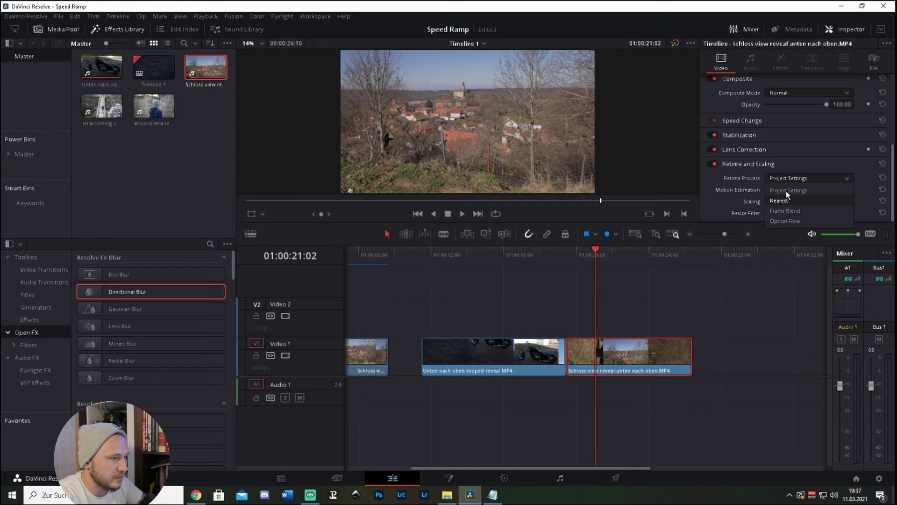
pyautogui.click(779, 176)
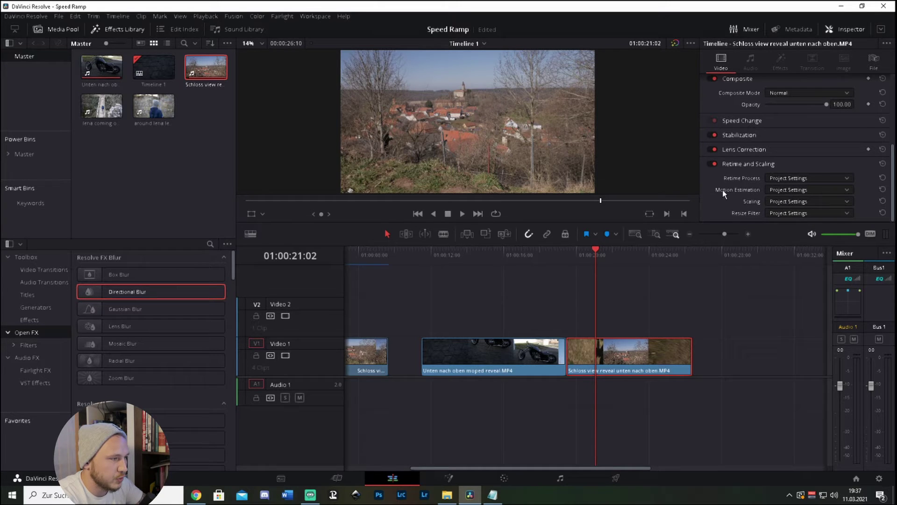
pyautogui.click(789, 190)
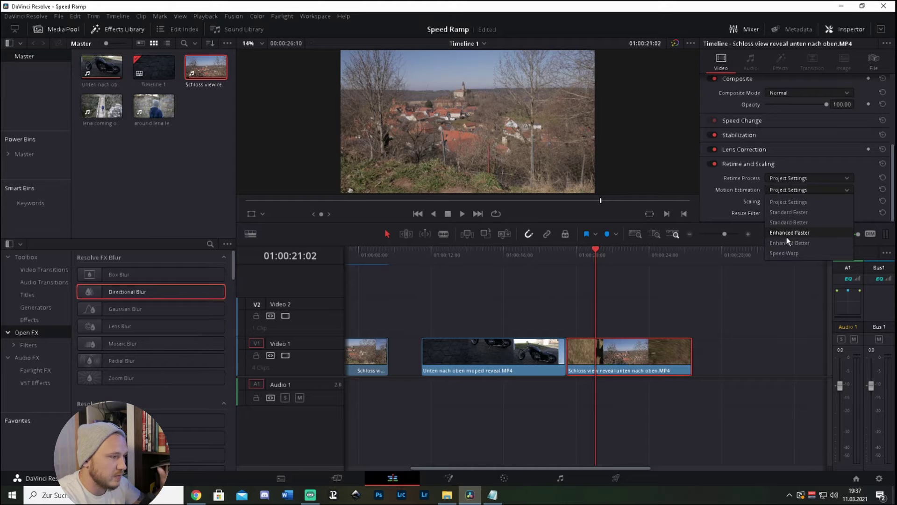
pyautogui.click(618, 260)
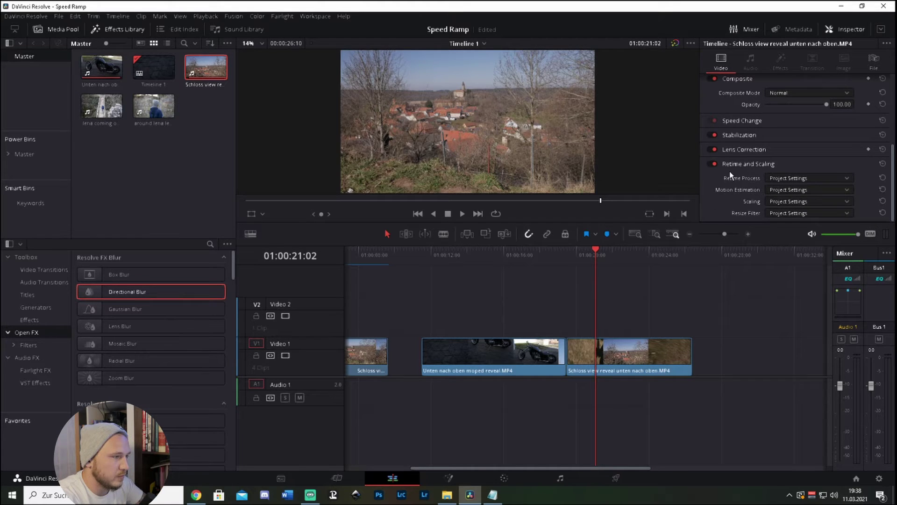
pyautogui.scroll(2, 741, 164)
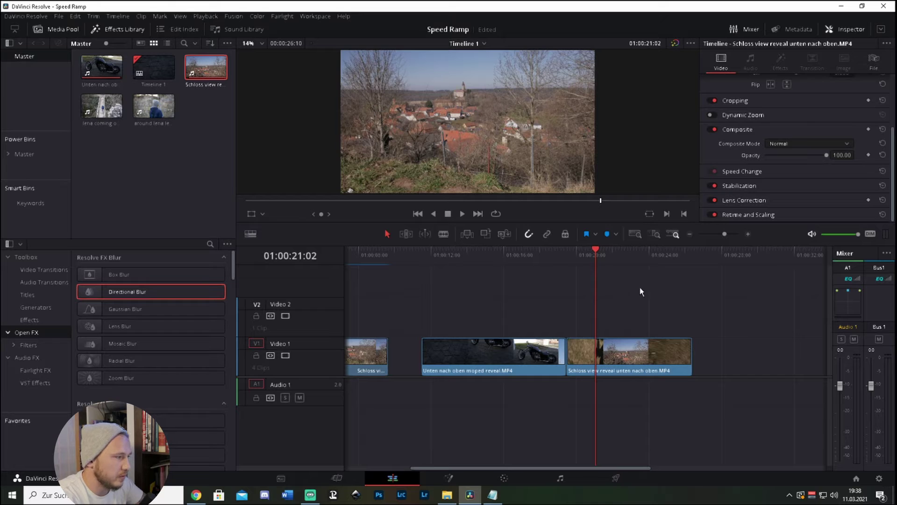
# Enable retime controls on the Unten nach oben moped reveal clip with Ctrl+R.
pyautogui.moveTo(597, 248); pyautogui.dragTo(519, 256)
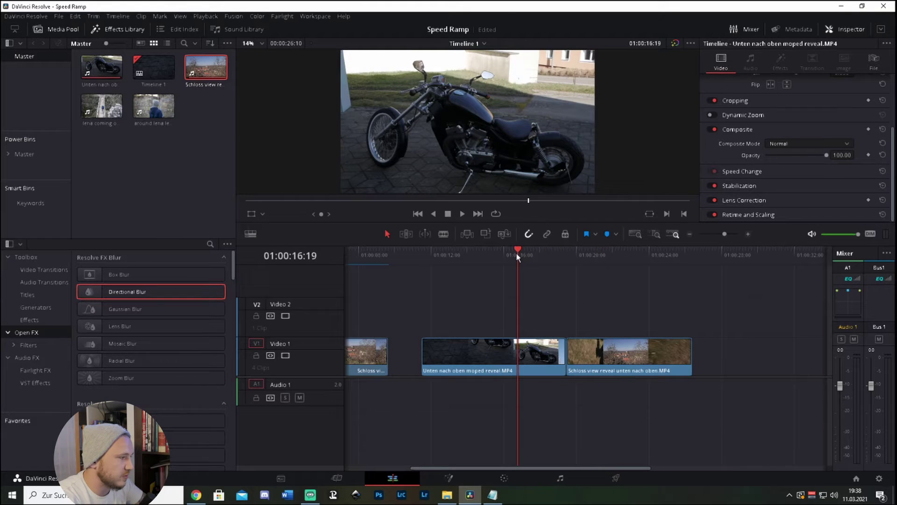
pyautogui.moveTo(518, 248); pyautogui.dragTo(490, 250)
pyautogui.moveTo(537, 306); pyautogui.dragTo(565, 367)
pyautogui.click(535, 312)
pyautogui.moveTo(489, 254); pyautogui.dragTo(459, 250)
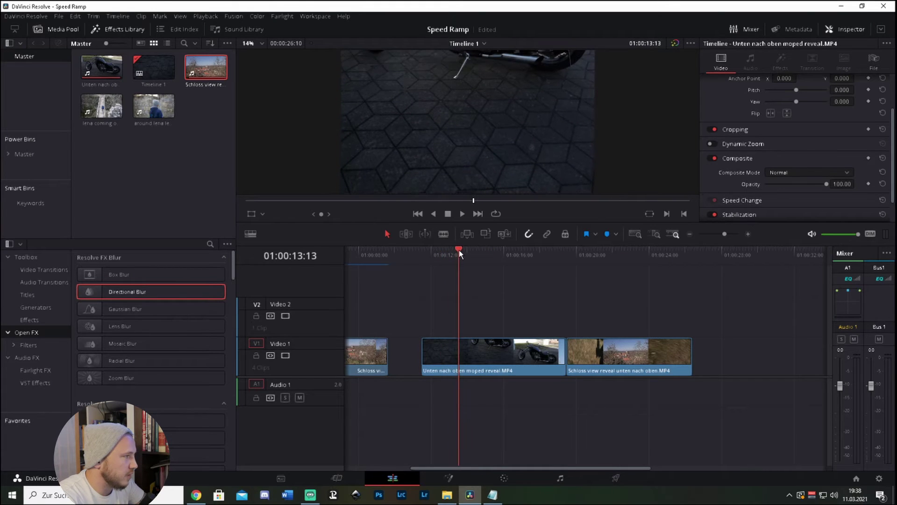
pyautogui.click(493, 355)
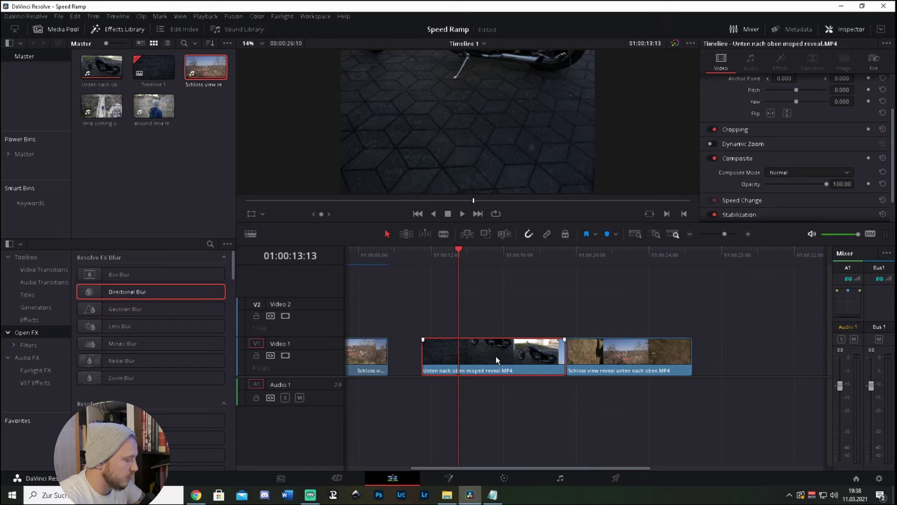
pyautogui.hotkey('ctrl', 'r')
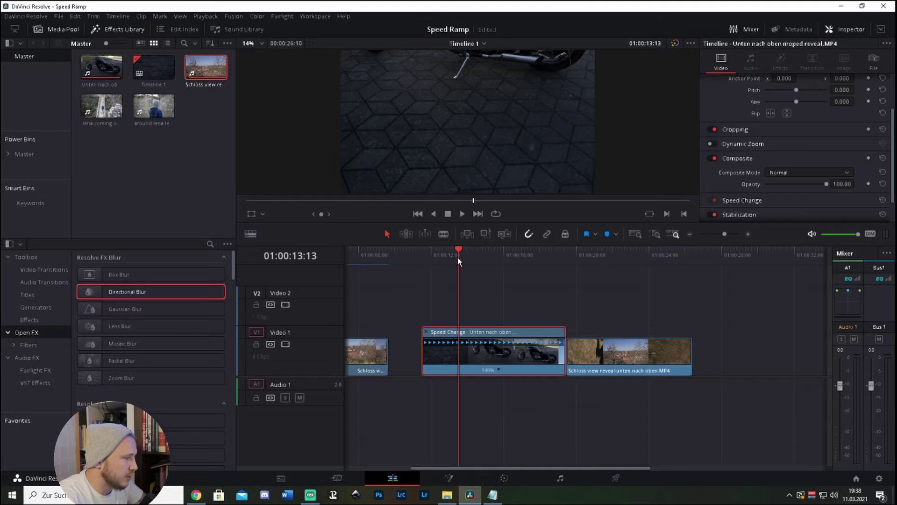
# Enable retime controls on the Schloss view clip as well, both at 100%.
pyautogui.moveTo(458, 257); pyautogui.dragTo(605, 302)
pyautogui.click(635, 350)
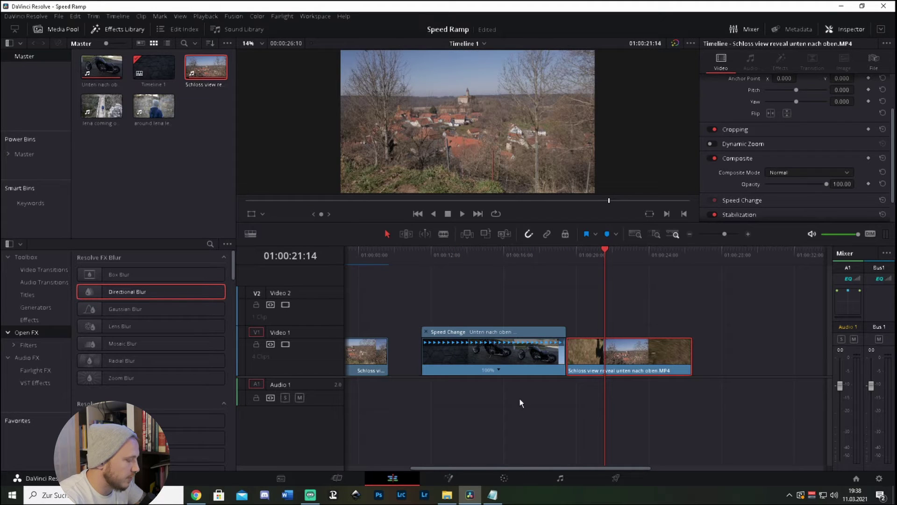
pyautogui.hotkey('ctrl', 'r')
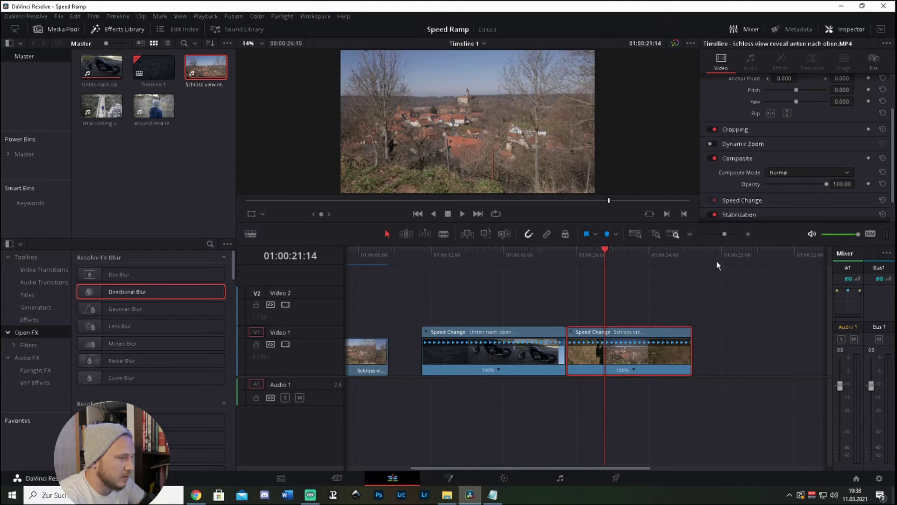
pyautogui.moveTo(582, 467); pyautogui.dragTo(514, 464)
pyautogui.scroll(3, 512, 368)
# Show the Retime Curve beneath both the moped and Schloss view clips.
pyautogui.click(537, 351)
pyautogui.rightClick(537, 351)
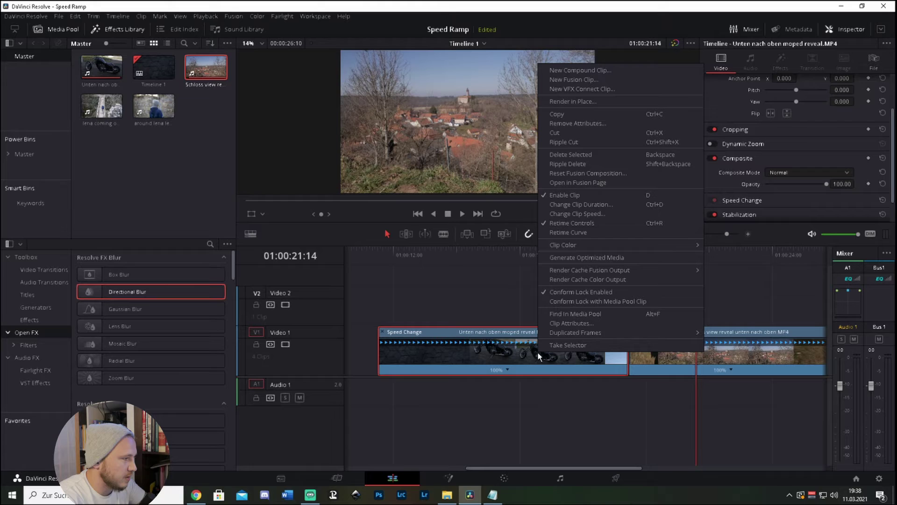
pyautogui.click(561, 232)
pyautogui.rightClick(664, 299)
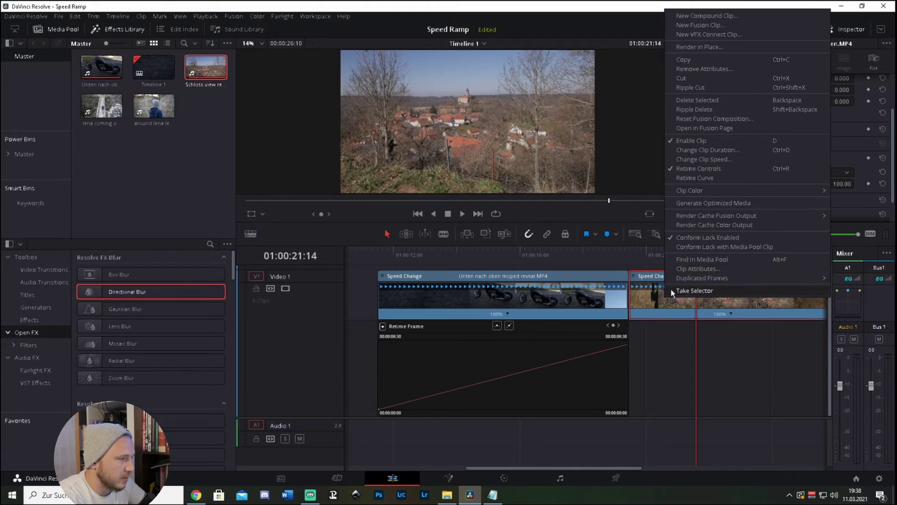
pyautogui.click(699, 182)
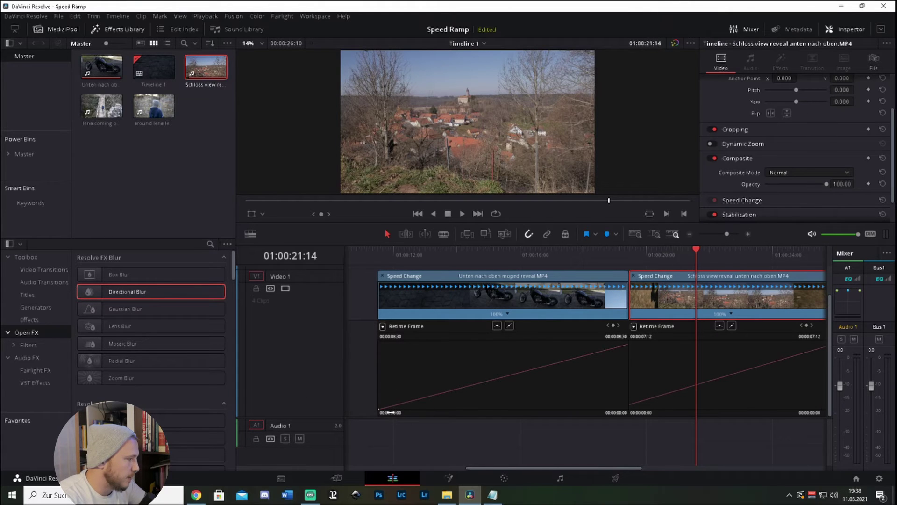
# Switch both clips' curves from Retime Frame to Retime Speed.
pyautogui.click(382, 326)
pyautogui.click(384, 495)
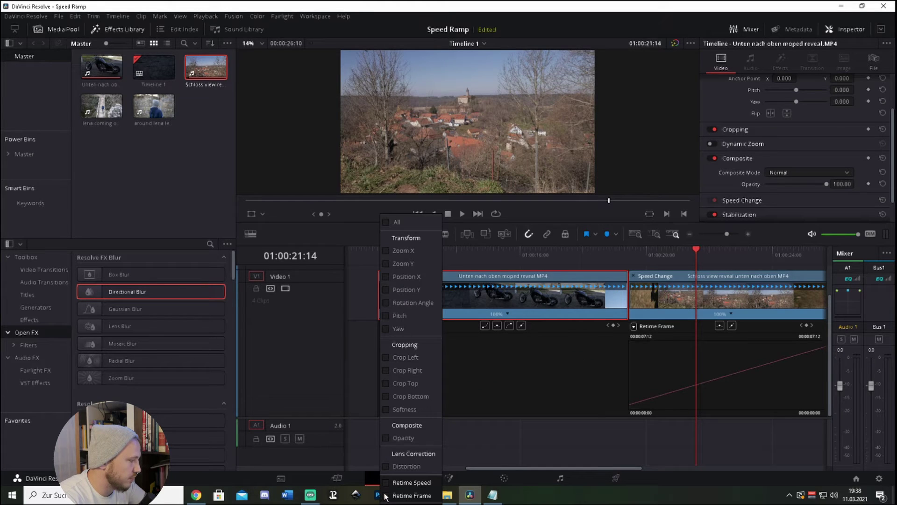
pyautogui.click(385, 482)
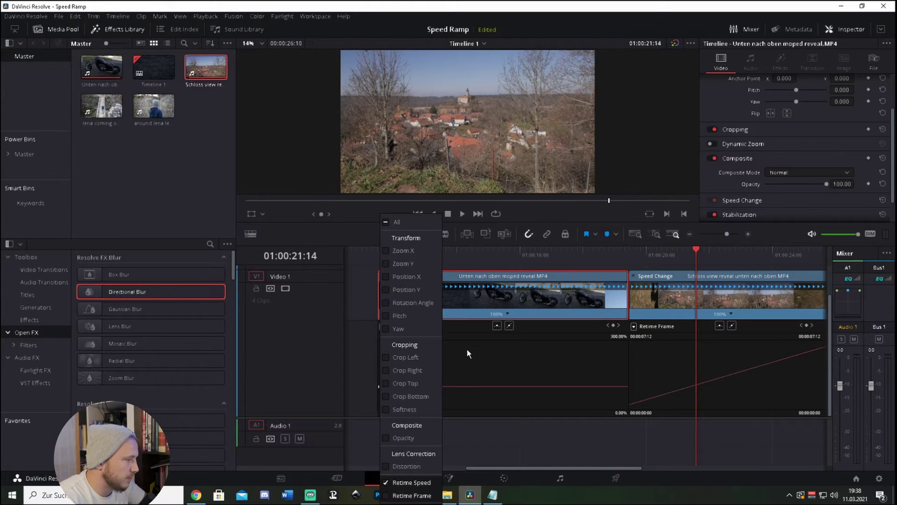
pyautogui.click(634, 326)
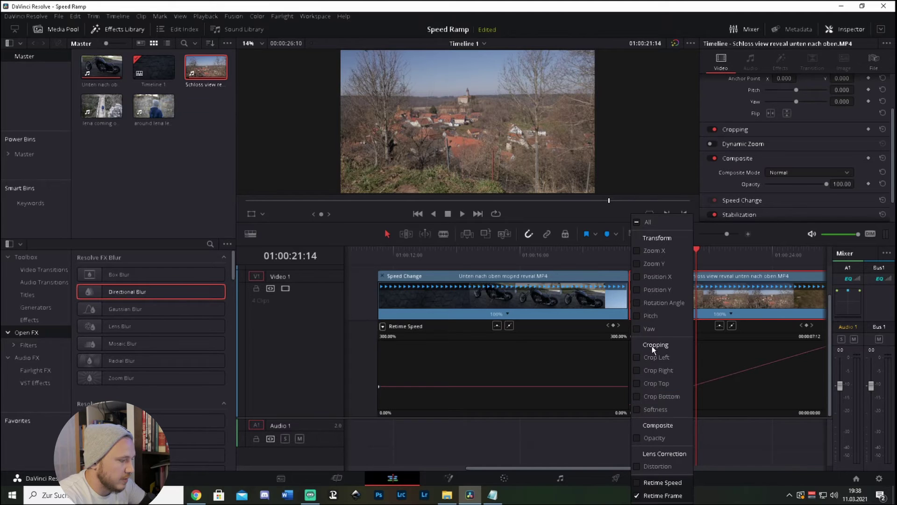
pyautogui.click(636, 496)
pyautogui.click(635, 481)
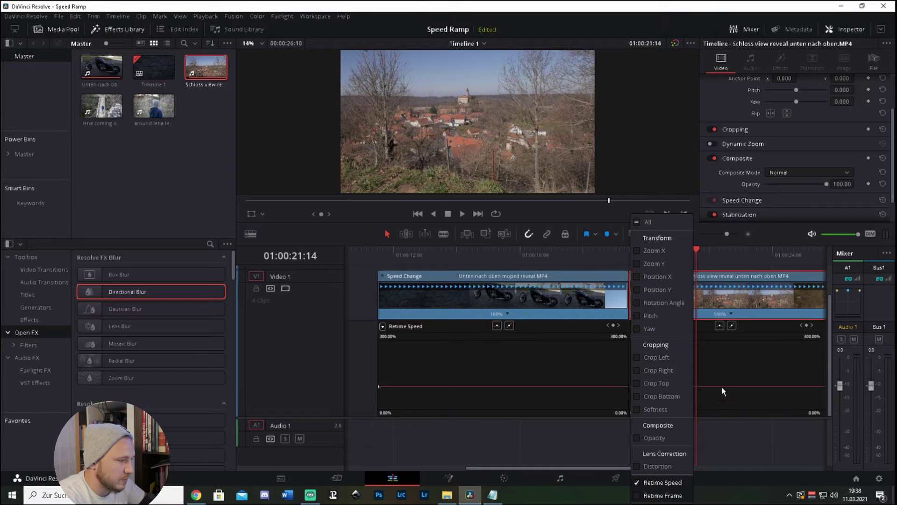
pyautogui.click(727, 364)
# Place the playhead at 01:00:13:15 inside the moped clip.
pyautogui.moveTo(694, 249); pyautogui.dragTo(579, 253)
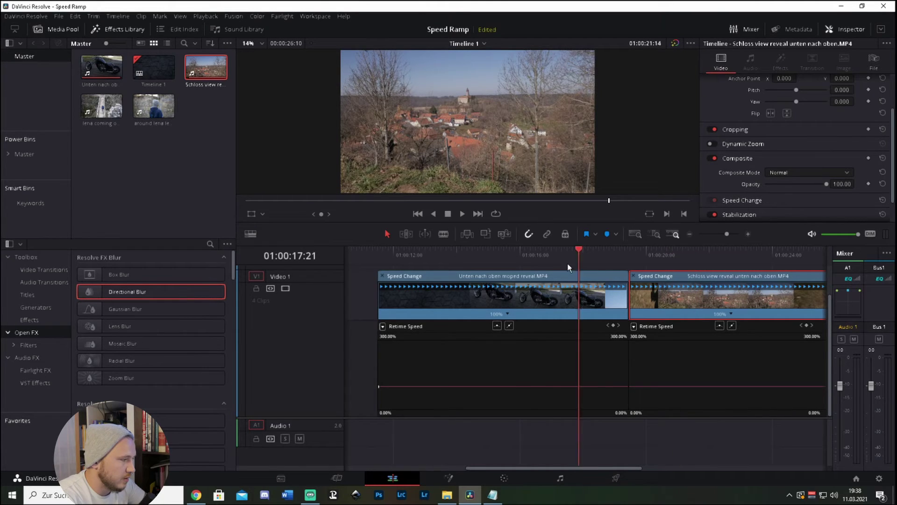
pyautogui.click(524, 255)
pyautogui.hscroll(-3, 556, 469)
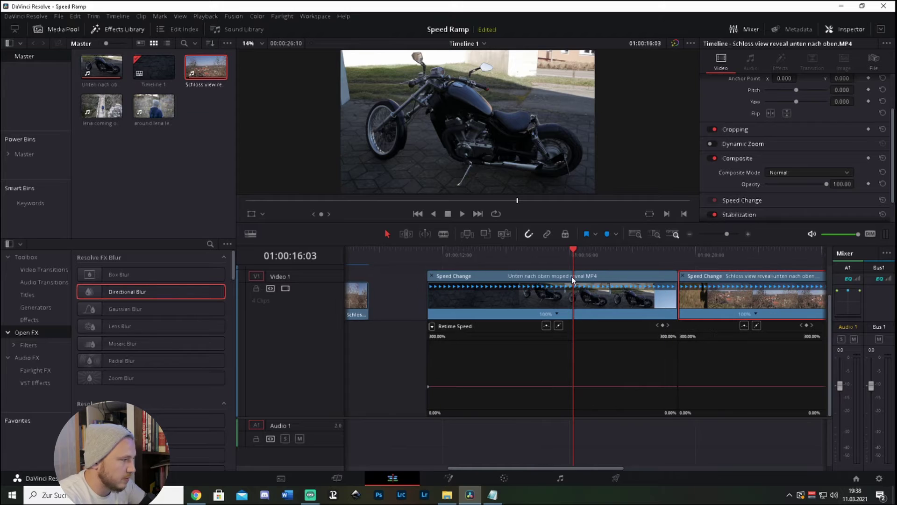
pyautogui.moveTo(573, 252); pyautogui.dragTo(494, 256)
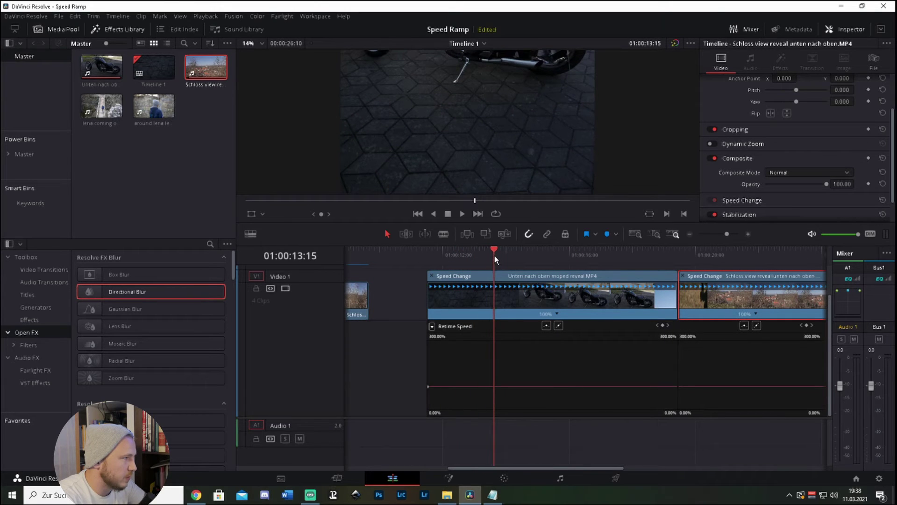
# Add a speed point at the playhead and reset the following segment from 101% to 100%.
pyautogui.click(663, 325)
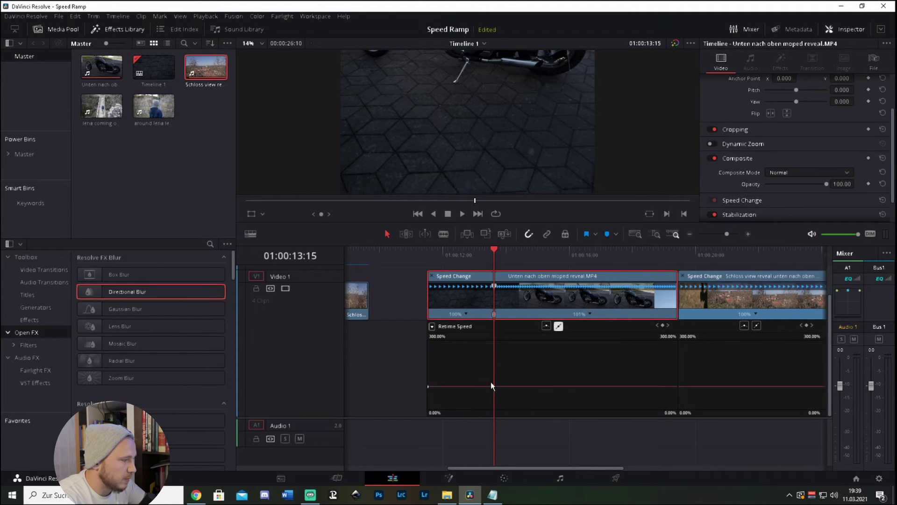
pyautogui.click(590, 315)
pyautogui.click(677, 373)
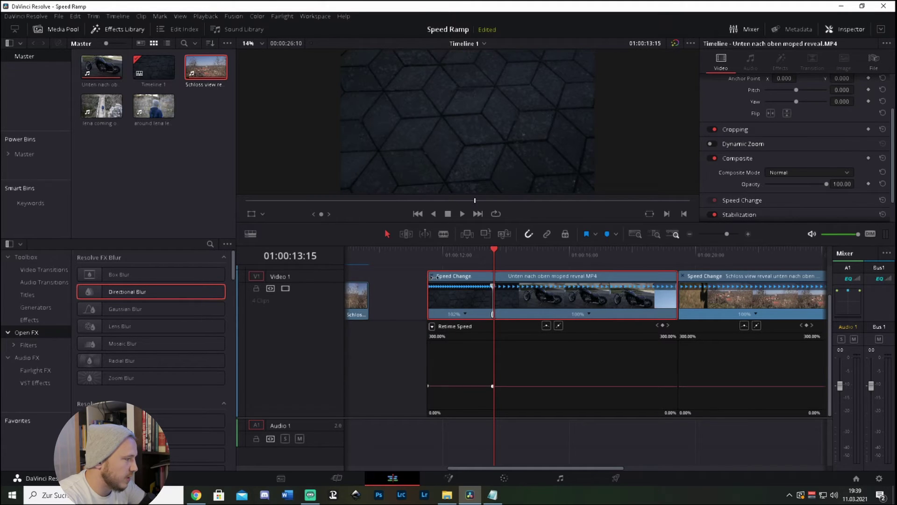
pyautogui.moveTo(426, 277)
pyautogui.mouseDown()
pyautogui.moveTo(450, 276)
pyautogui.moveTo(430, 278)
pyautogui.mouseUp()
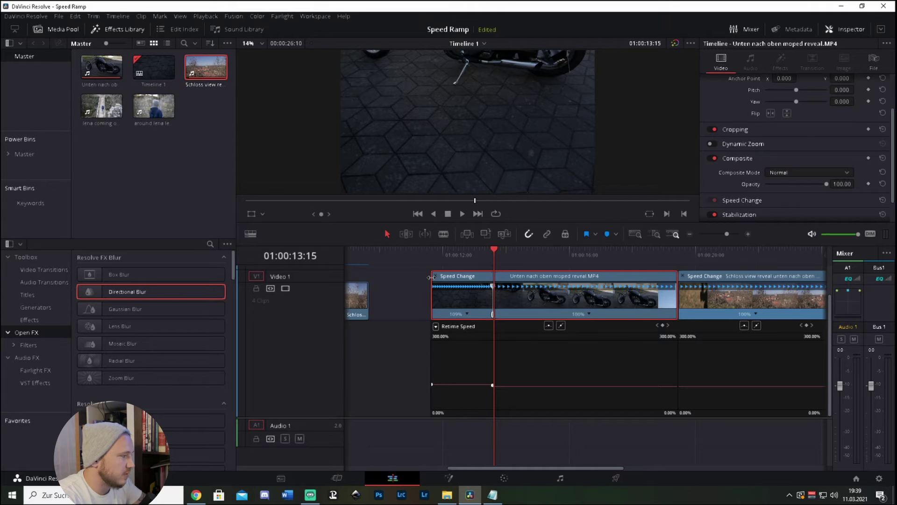
pyautogui.moveTo(429, 277)
pyautogui.mouseDown()
pyautogui.moveTo(458, 282)
pyautogui.moveTo(443, 280)
pyautogui.mouseUp()
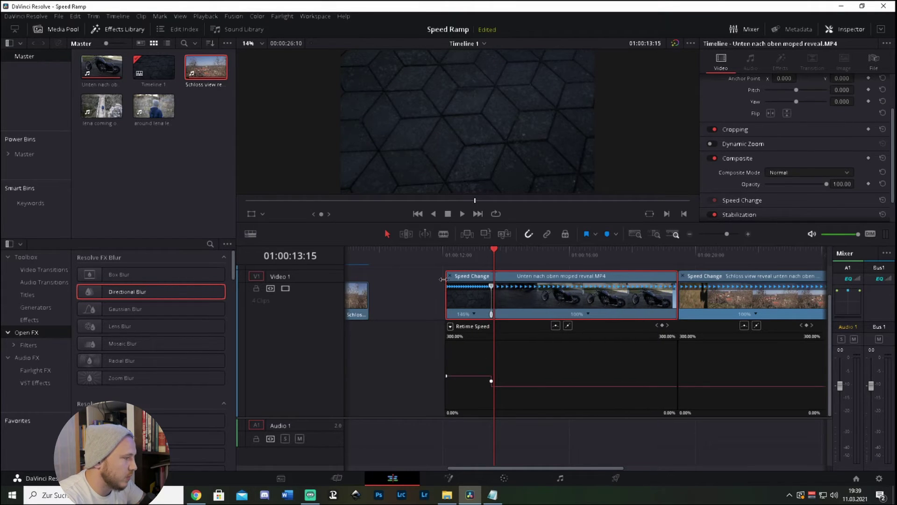
# Set the moped clip's first segment to 400% via Change Speed and preview it.
pyautogui.click(471, 314)
pyautogui.moveTo(496, 352)
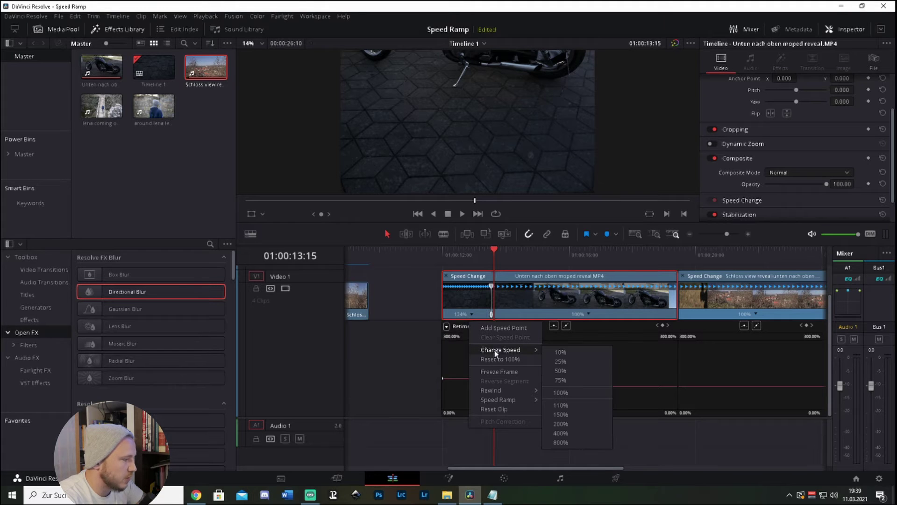
pyautogui.click(560, 433)
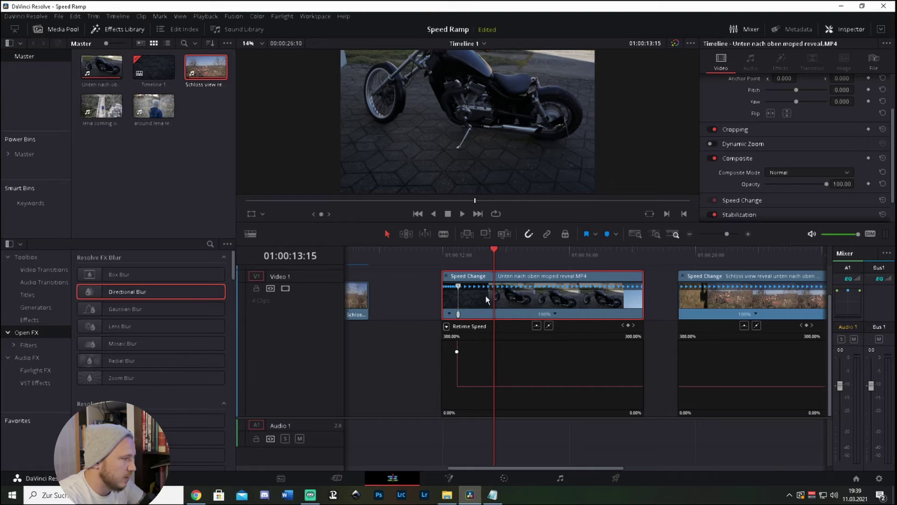
pyautogui.moveTo(493, 252); pyautogui.dragTo(446, 254)
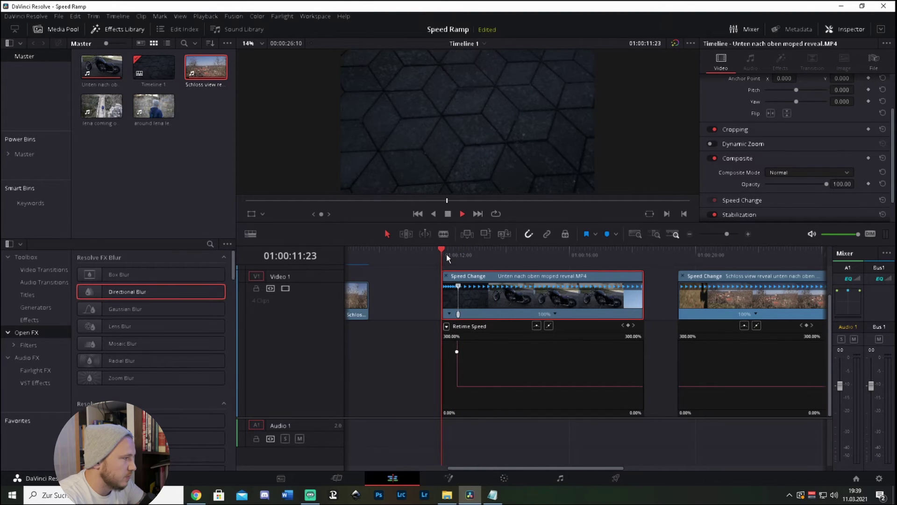
pyautogui.press('space')
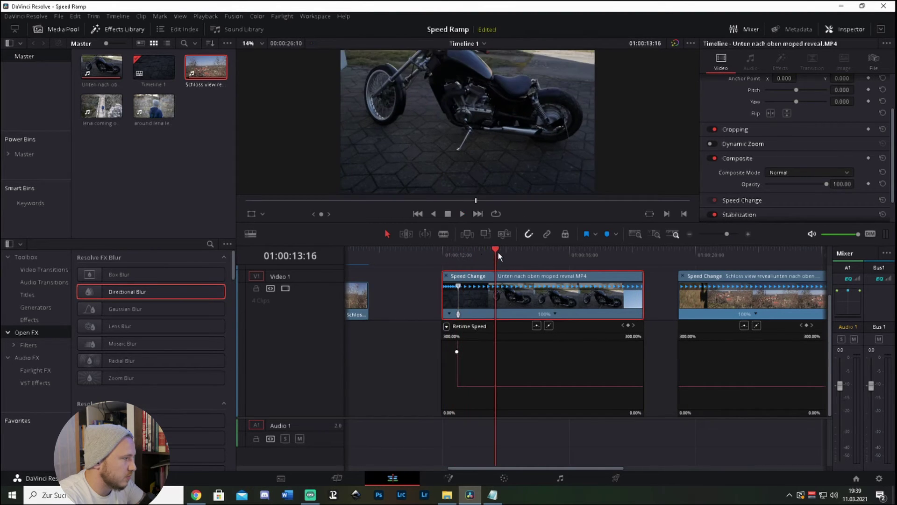
# Turn Render Cache Fusion Output on for the moped reveal clip.
pyautogui.moveTo(496, 252); pyautogui.dragTo(460, 254)
pyautogui.rightClick(529, 298)
pyautogui.moveTo(584, 232)
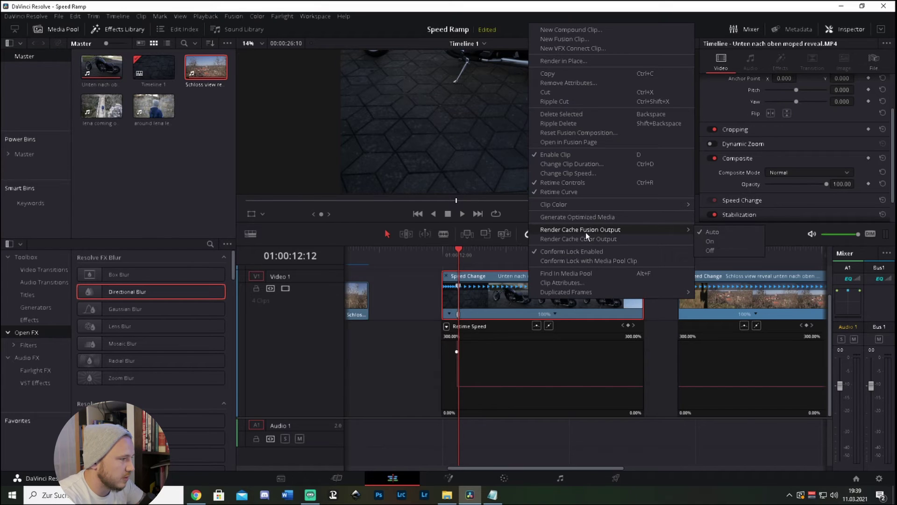
pyautogui.click(711, 240)
pyautogui.rightClick(715, 285)
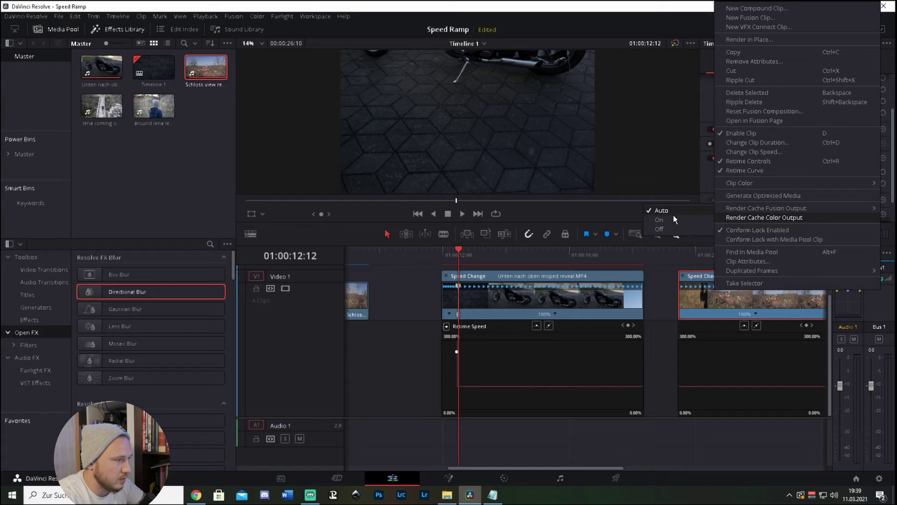
pyautogui.click(701, 223)
pyautogui.rightClick(717, 300)
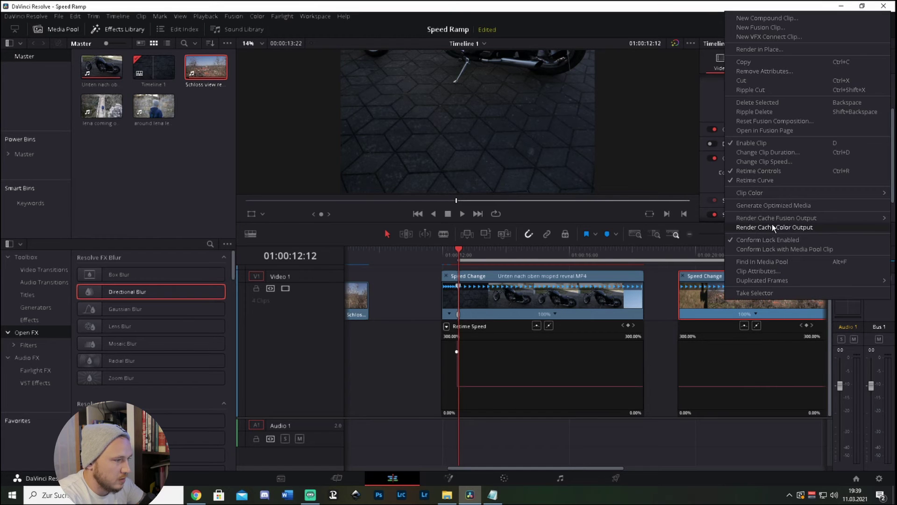
pyautogui.moveTo(780, 218)
pyautogui.click(677, 229)
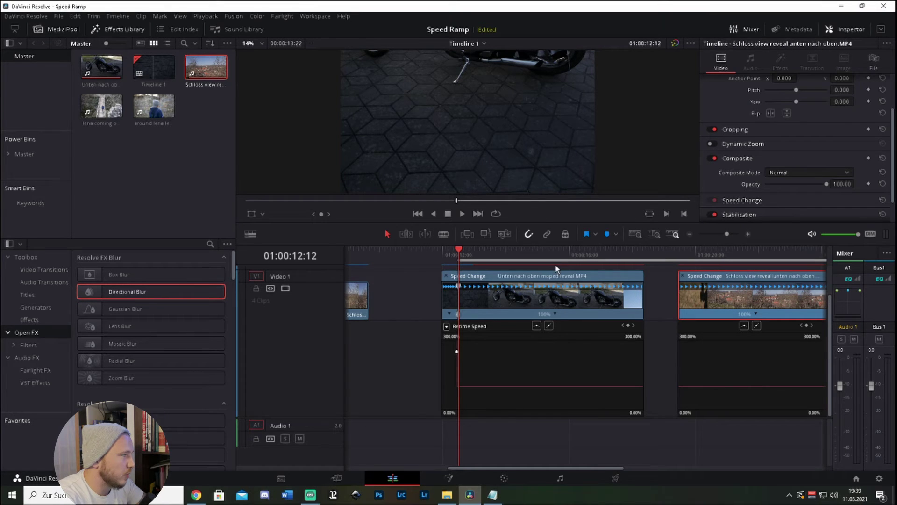
# Check the Playback render cache setting and select the Schloss view reveal clip.
pyautogui.click(202, 17)
pyautogui.moveTo(229, 58)
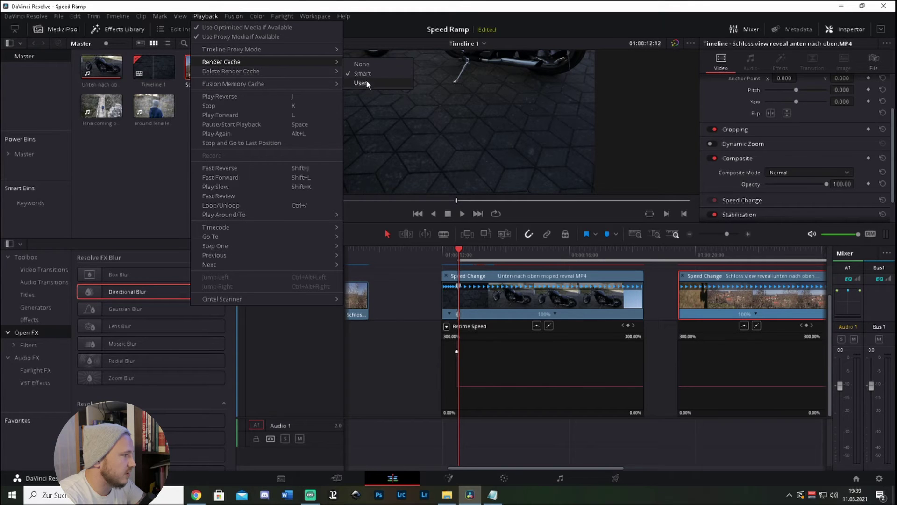
pyautogui.click(416, 287)
pyautogui.click(419, 287)
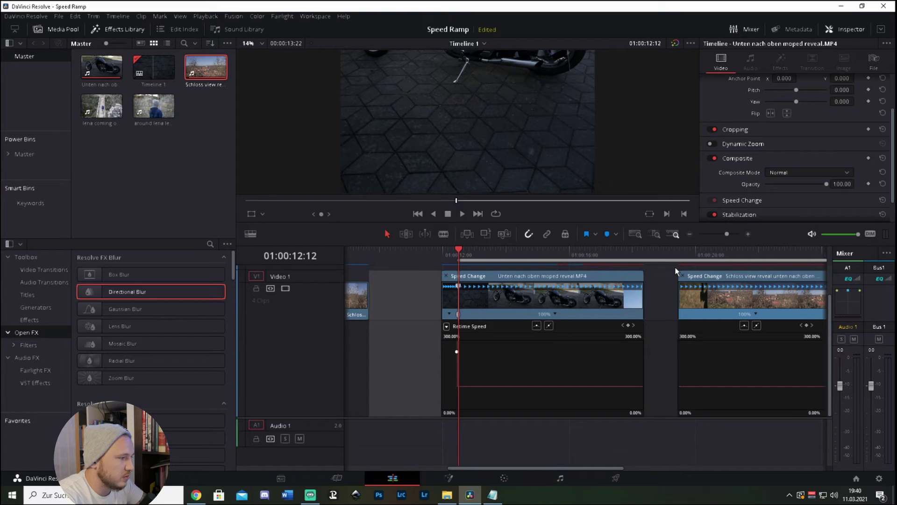
pyautogui.click(709, 299)
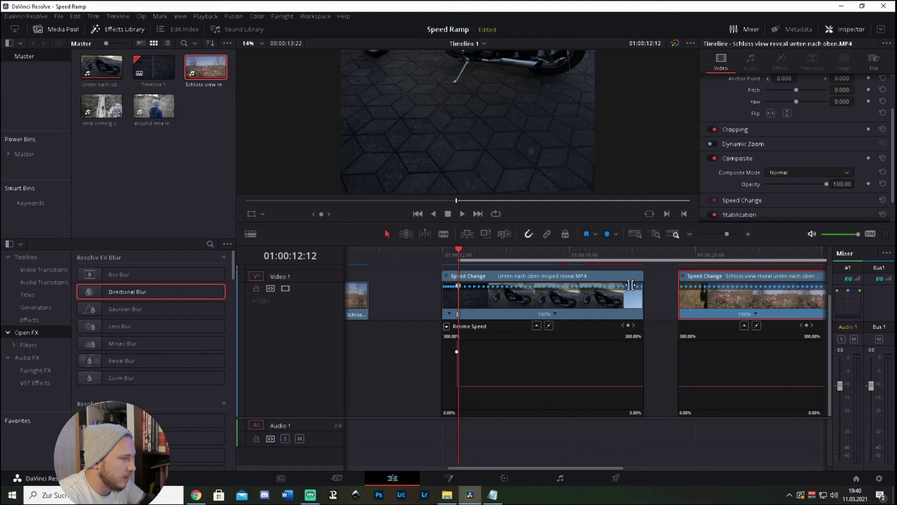
pyautogui.click(451, 254)
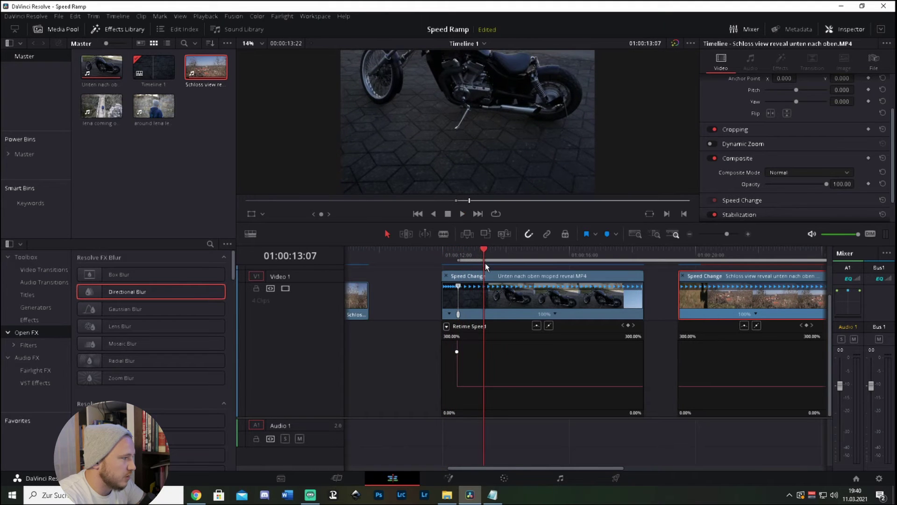
# Play back the 400% speed ramp and zoom the timeline in on the speed change.
pyautogui.press('space')
pyautogui.click(445, 252)
pyautogui.press('space')
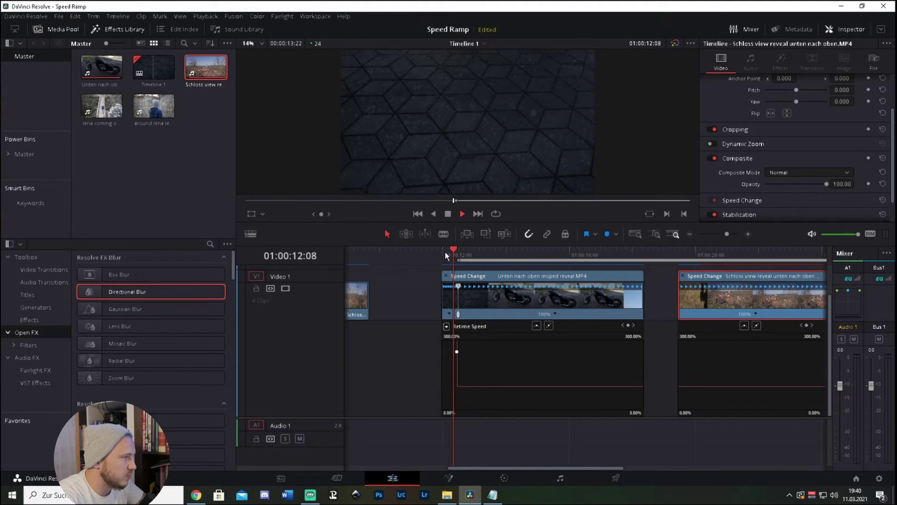
pyautogui.press('space')
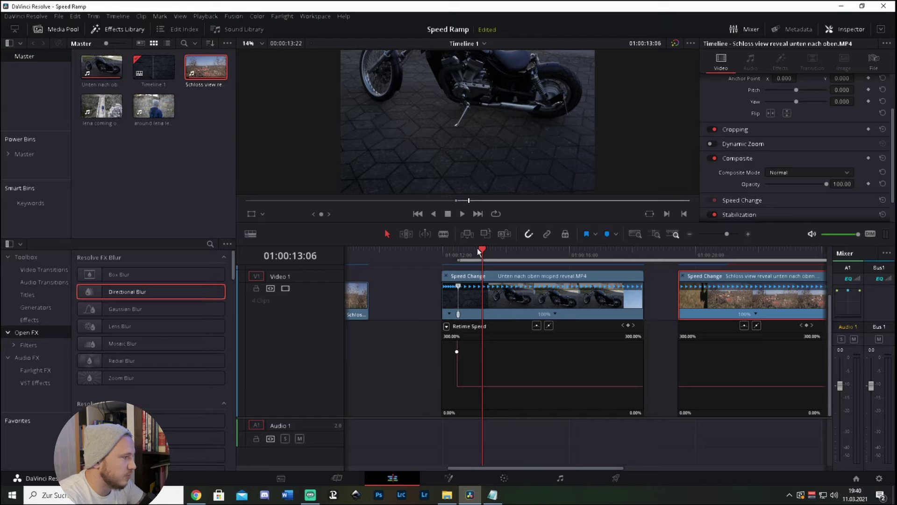
pyautogui.moveTo(477, 248); pyautogui.dragTo(459, 249)
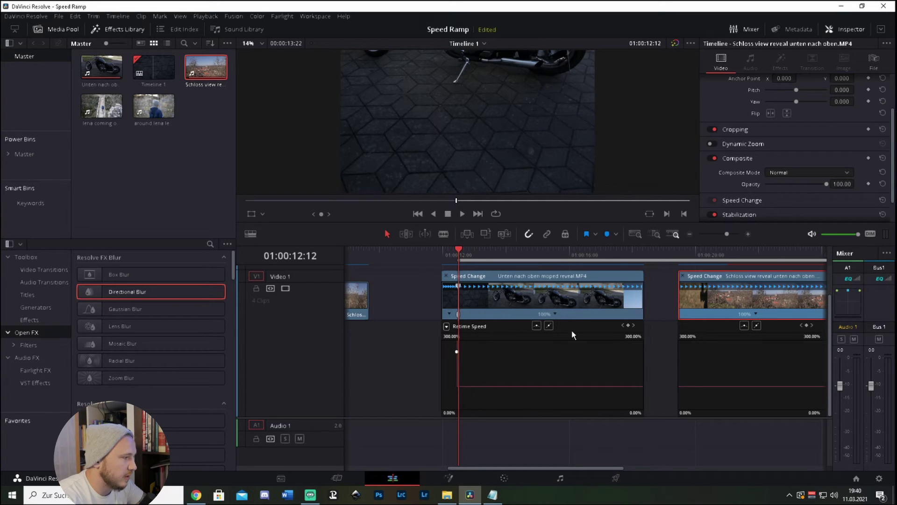
pyautogui.moveTo(728, 234); pyautogui.dragTo(733, 236)
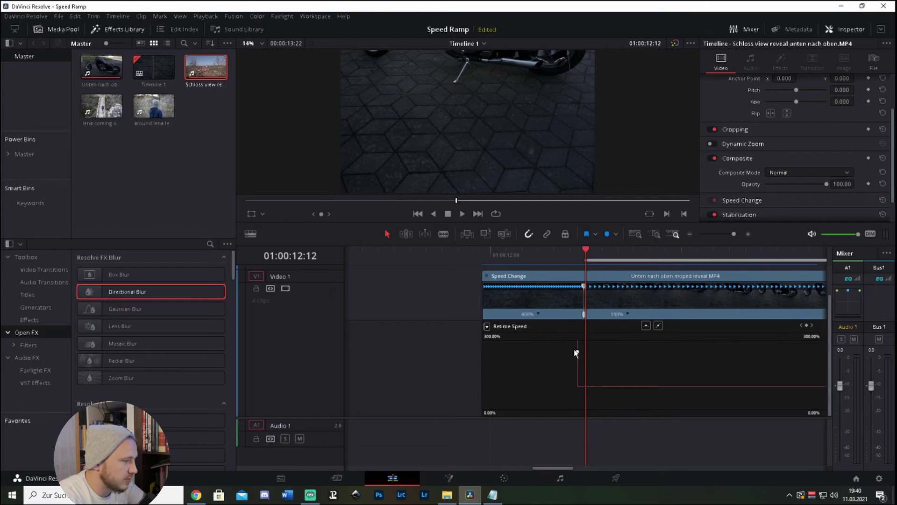
# Make the Retime Speed keyframe a bezier curve and adjust its handles for a smooth ease.
pyautogui.click(576, 353)
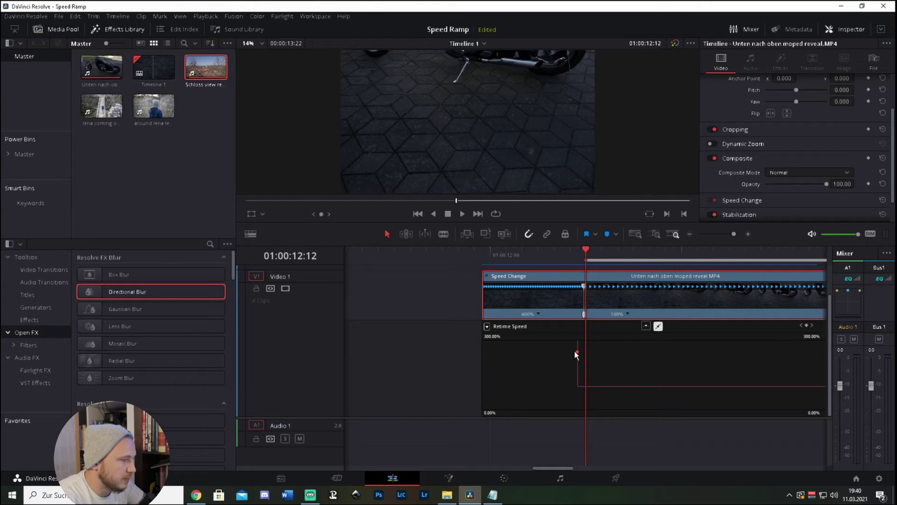
pyautogui.click(646, 326)
pyautogui.click(577, 352)
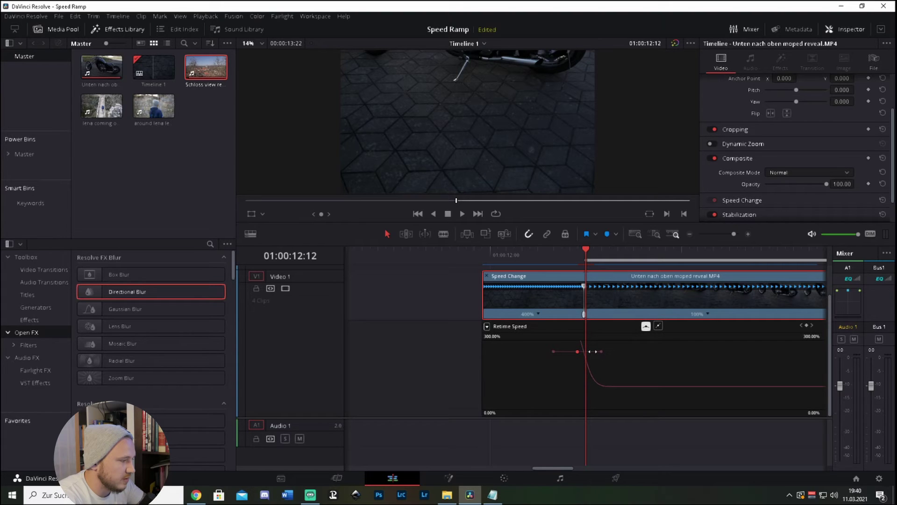
pyautogui.moveTo(600, 351)
pyautogui.mouseDown()
pyautogui.moveTo(632, 350)
pyautogui.moveTo(595, 351)
pyautogui.mouseUp()
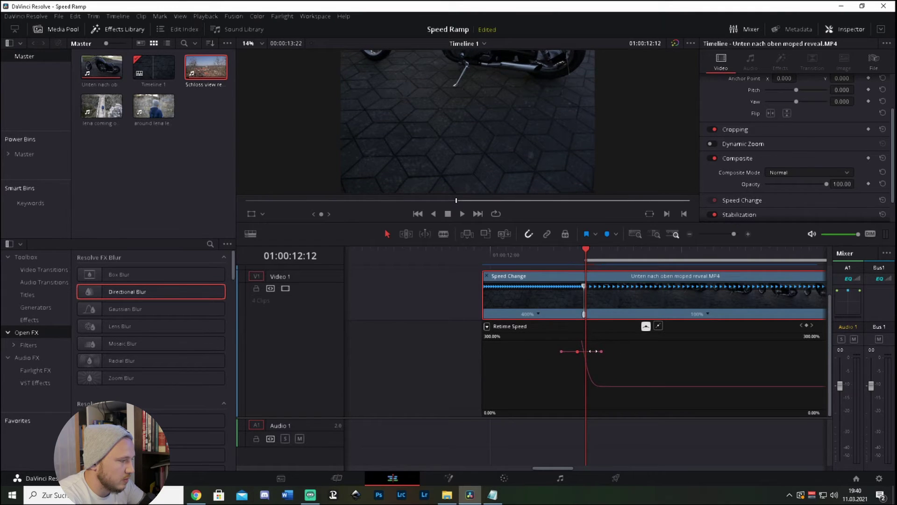
pyautogui.moveTo(586, 250); pyautogui.dragTo(536, 252)
pyautogui.moveTo(593, 351); pyautogui.dragTo(601, 351)
# Preview the eased 400%-to-100% ramp from just before the speed change.
pyautogui.moveTo(536, 250); pyautogui.dragTo(489, 251)
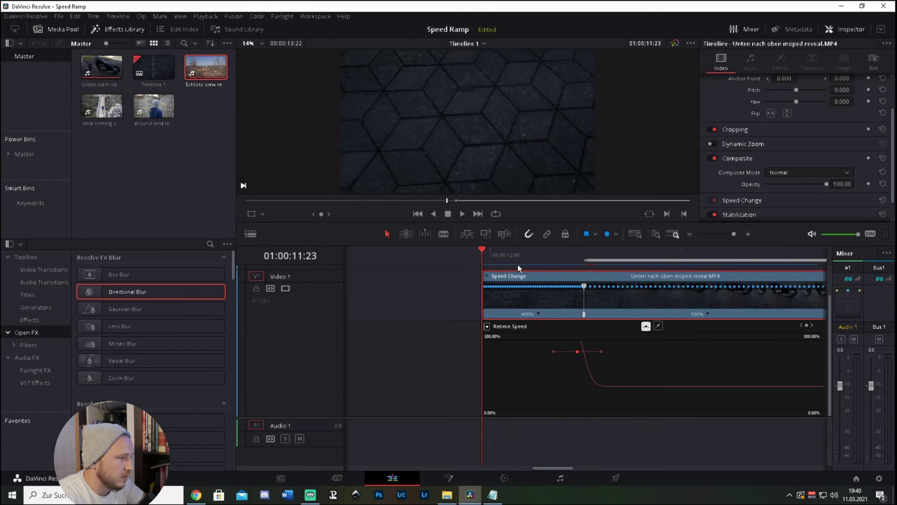
pyautogui.press('space')
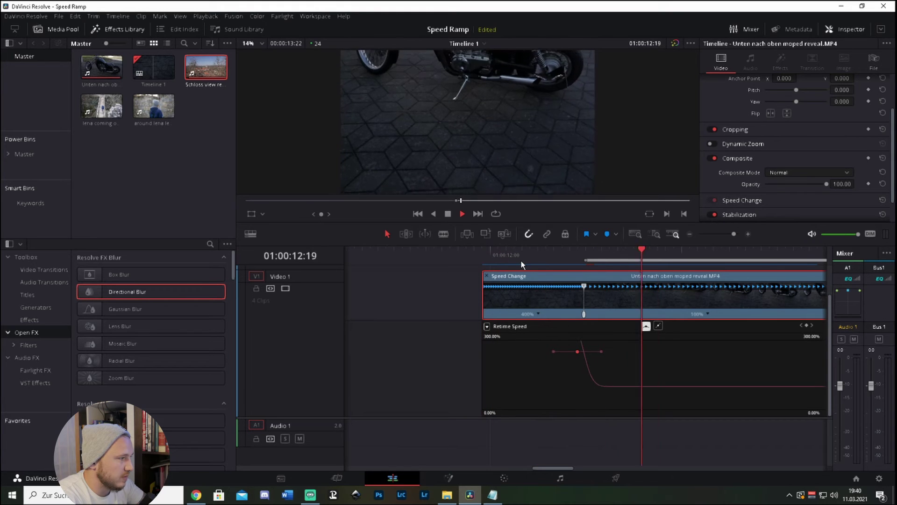
pyautogui.moveTo(692, 253); pyautogui.dragTo(510, 260)
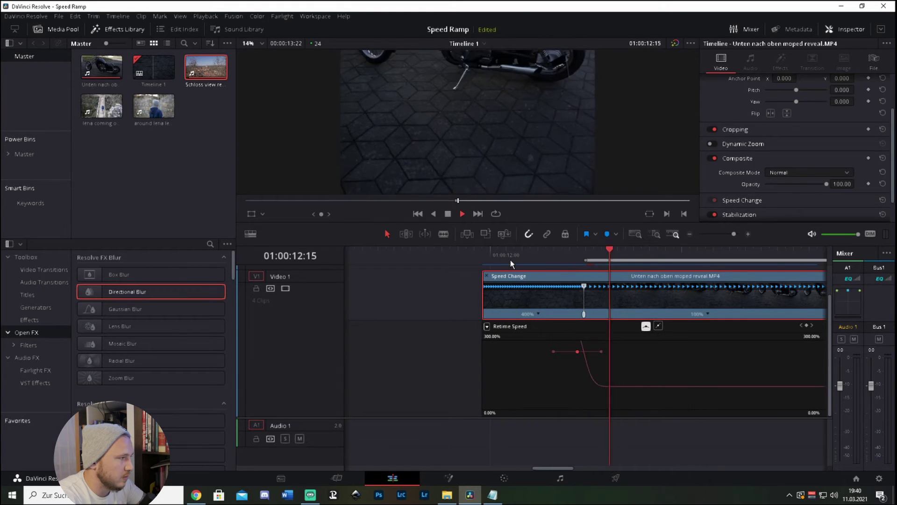
pyautogui.press('space')
pyautogui.moveTo(788, 253); pyautogui.dragTo(507, 261)
pyautogui.press('space')
pyautogui.press('space')
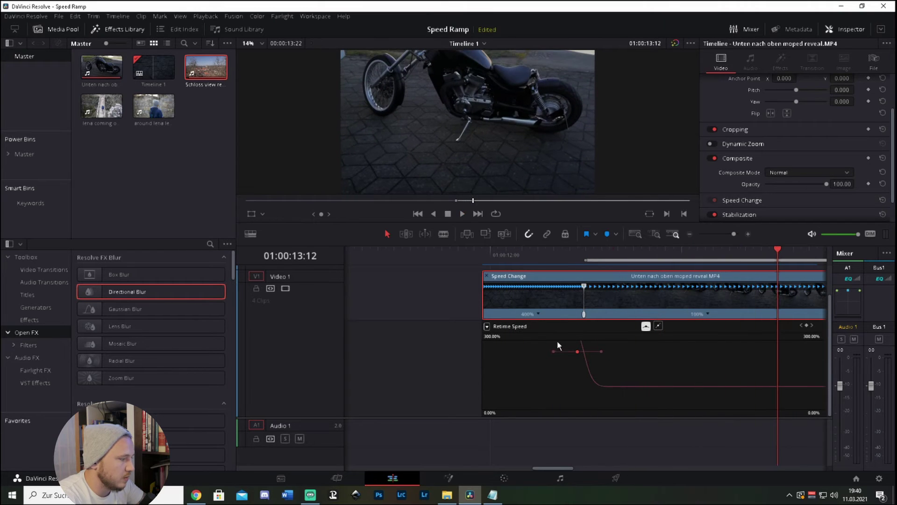
# Add a speed point near the end of the moped clip.
pyautogui.moveTo(567, 466); pyautogui.dragTo(609, 468)
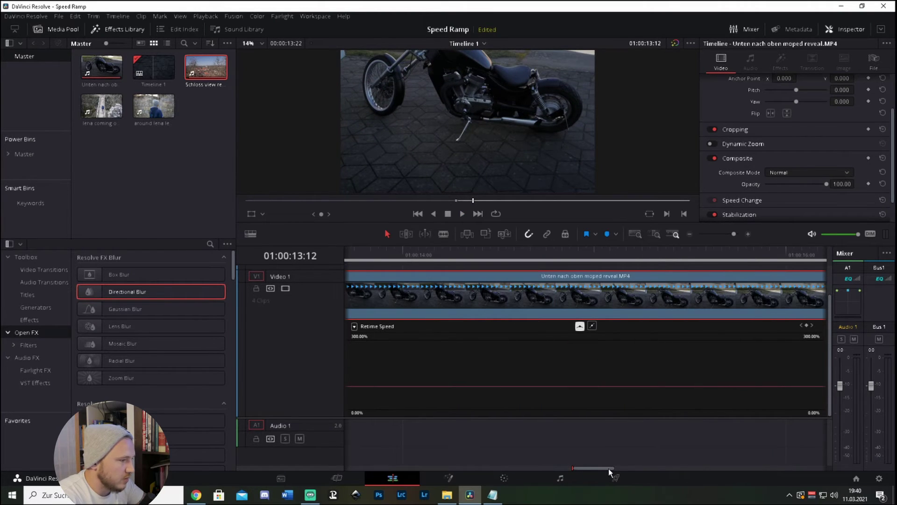
pyautogui.hscroll(-3, 666, 339)
pyautogui.scroll(-5, 665, 344)
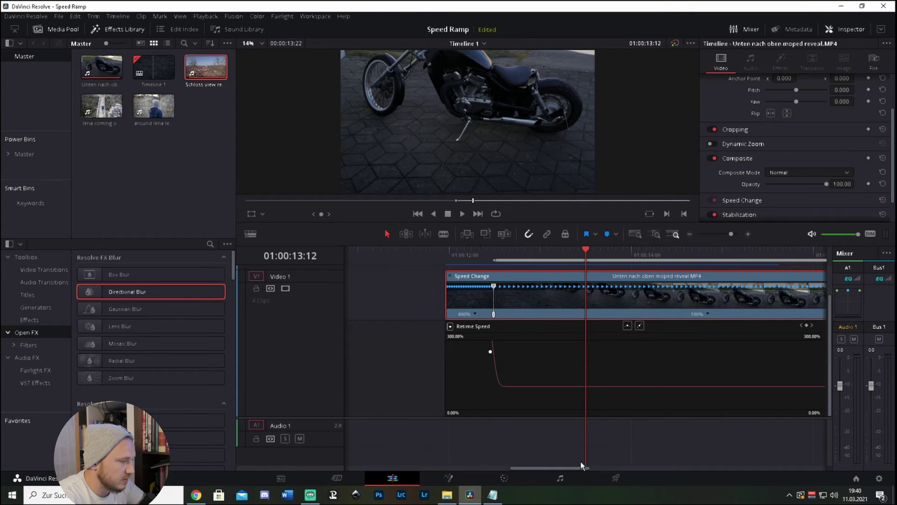
pyautogui.moveTo(584, 468); pyautogui.dragTo(618, 467)
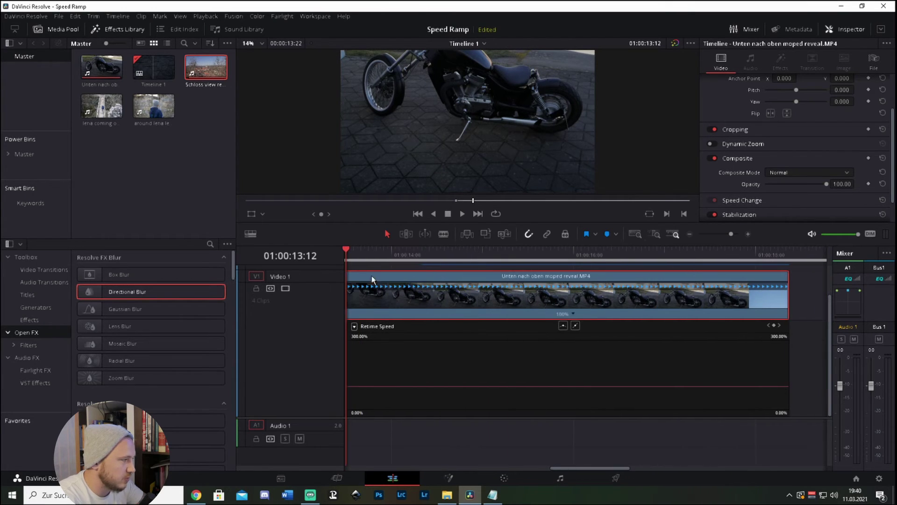
pyautogui.moveTo(345, 249); pyautogui.dragTo(680, 273)
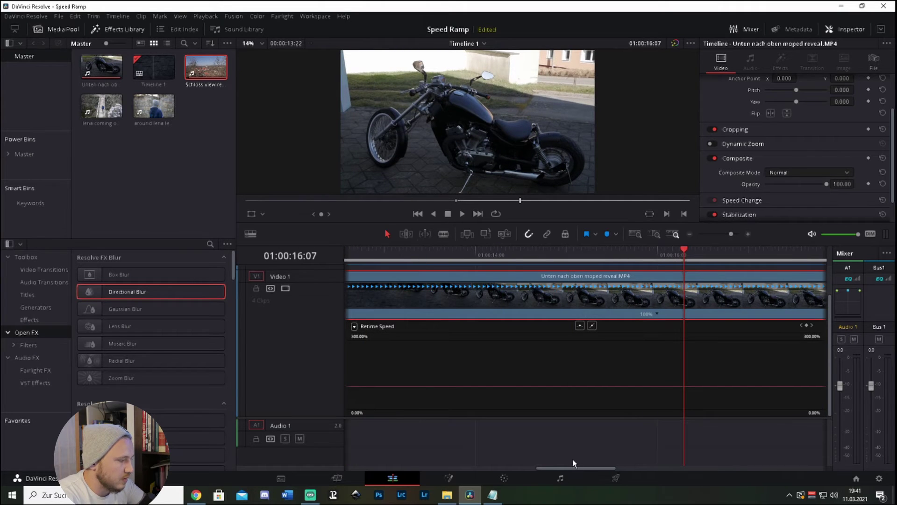
pyautogui.moveTo(575, 467); pyautogui.dragTo(606, 469)
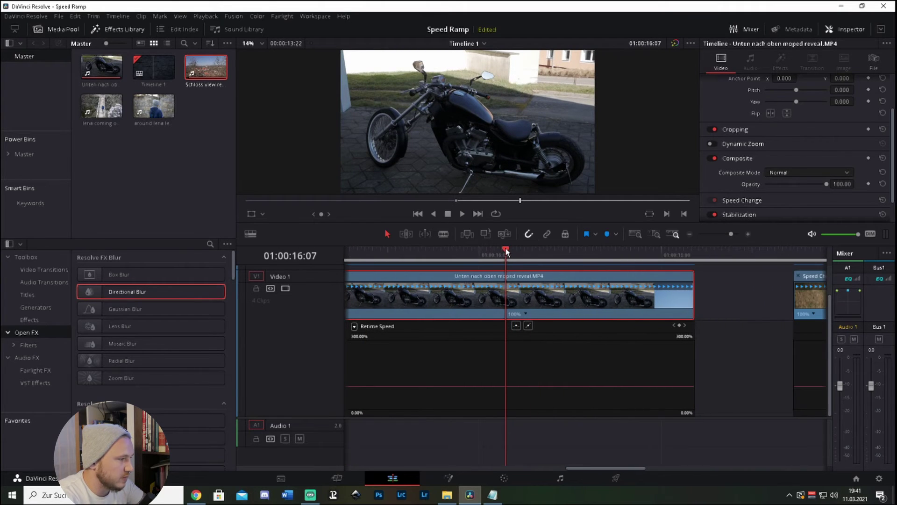
pyautogui.moveTo(514, 254); pyautogui.dragTo(623, 265)
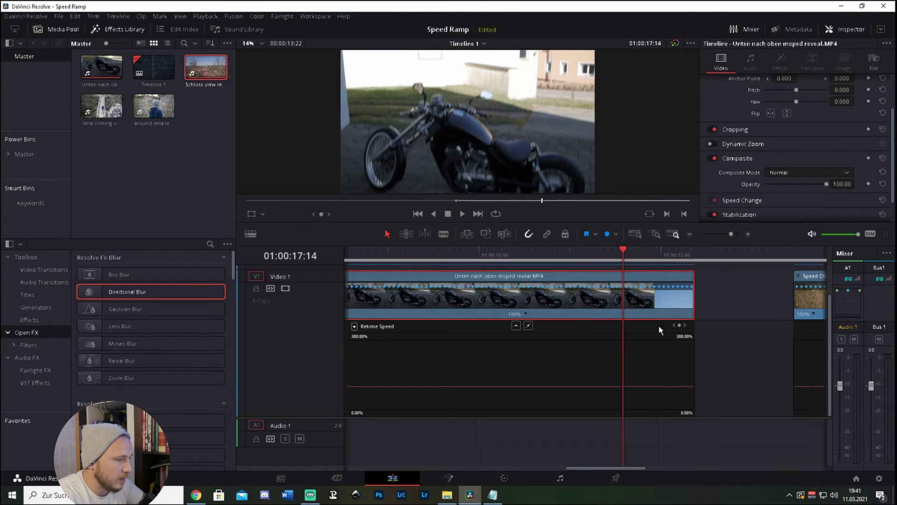
pyautogui.click(680, 327)
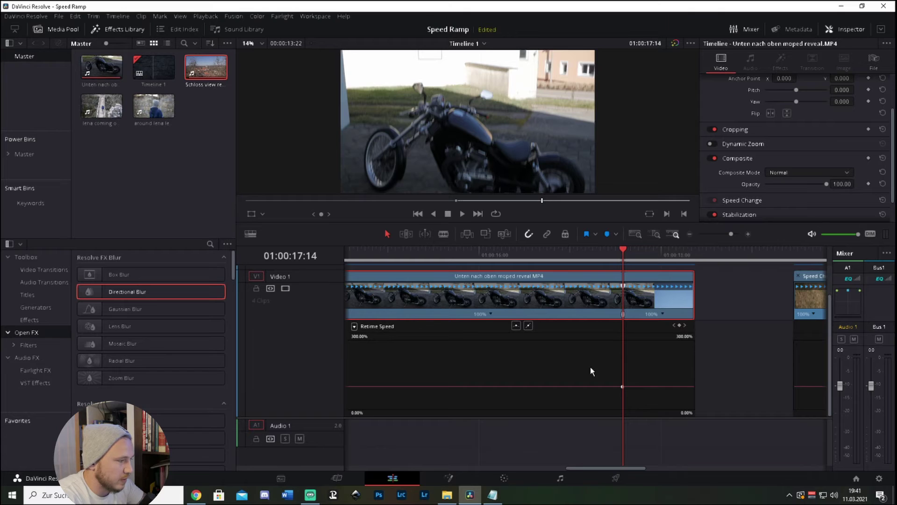
# Speed the moped clip's final section up to 300% and ease the ramp with wider bezier handles.
pyautogui.click(663, 314)
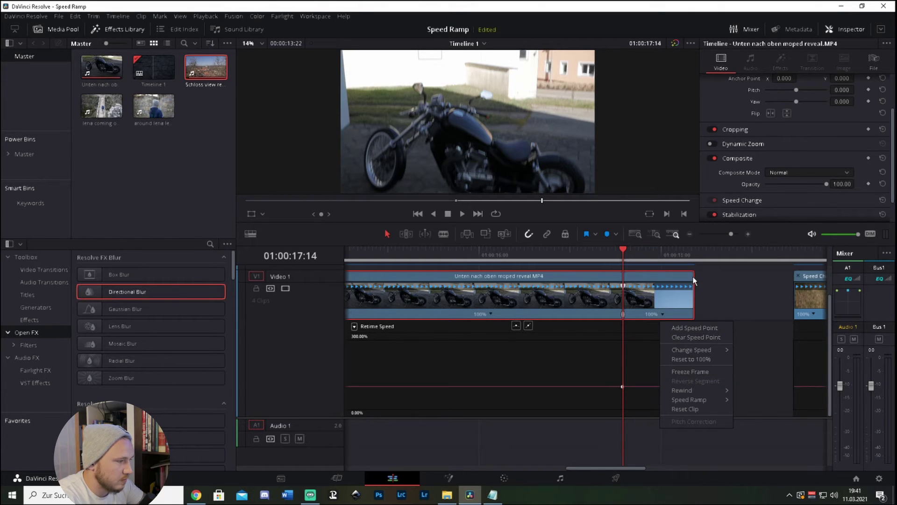
pyautogui.moveTo(695, 276); pyautogui.dragTo(638, 279)
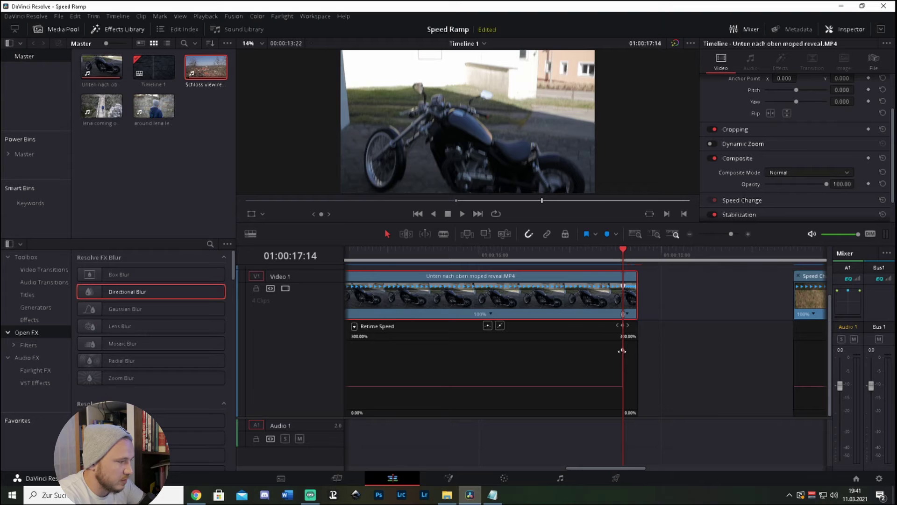
pyautogui.click(487, 326)
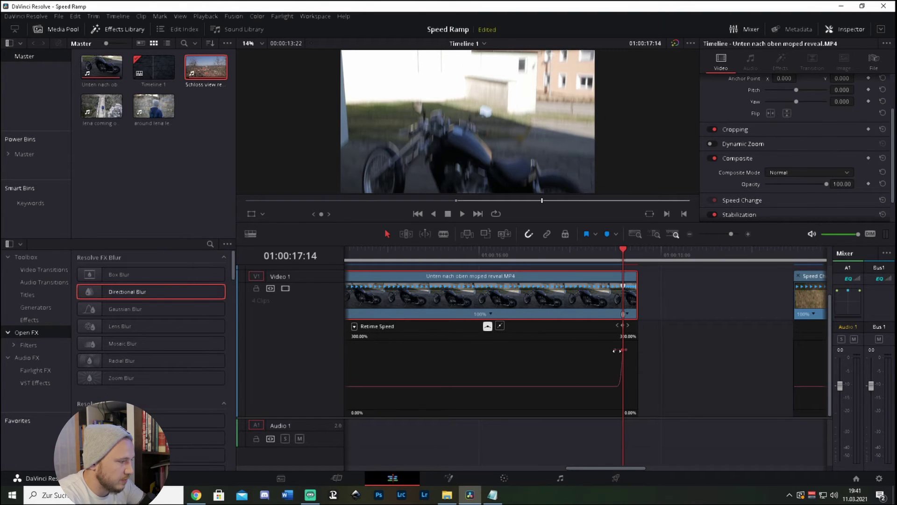
pyautogui.moveTo(606, 348); pyautogui.dragTo(606, 349)
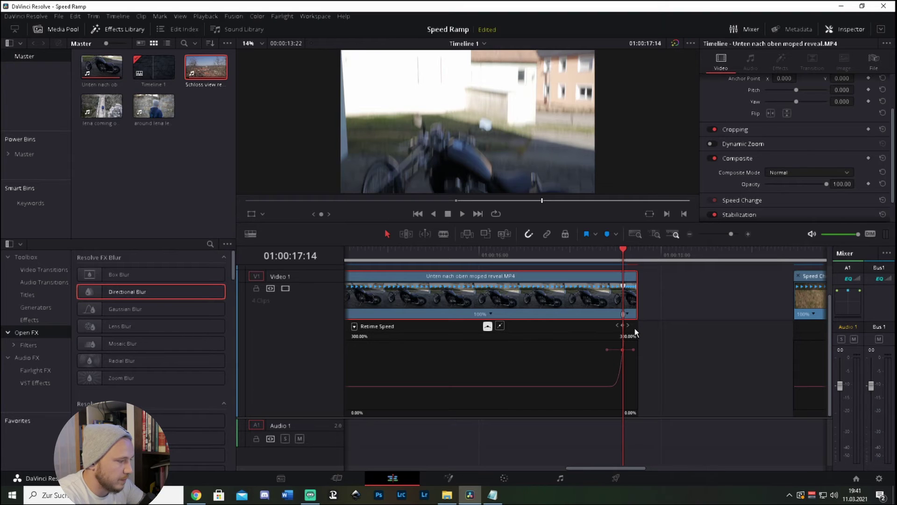
pyautogui.moveTo(633, 467); pyautogui.dragTo(644, 466)
pyautogui.click(723, 310)
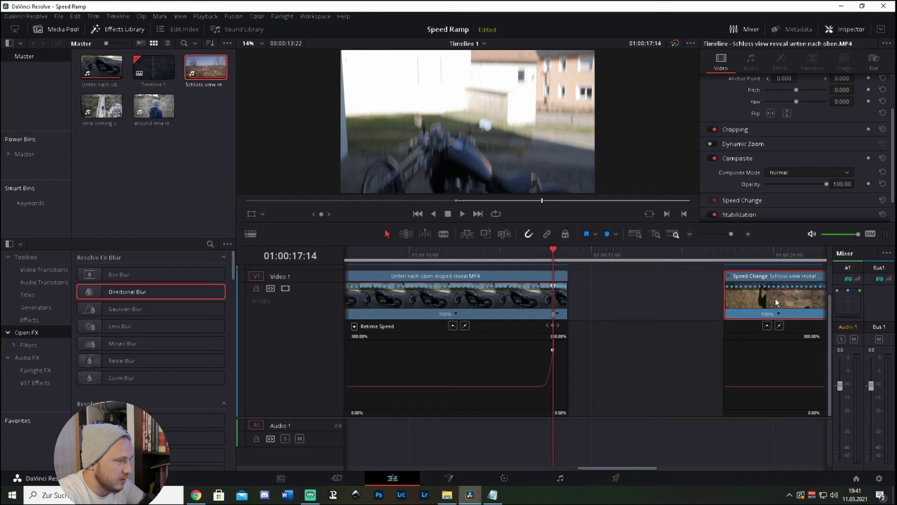
# Move the Schloss clip toward the moped clip and add a speed point a few frames in.
pyautogui.press('q')
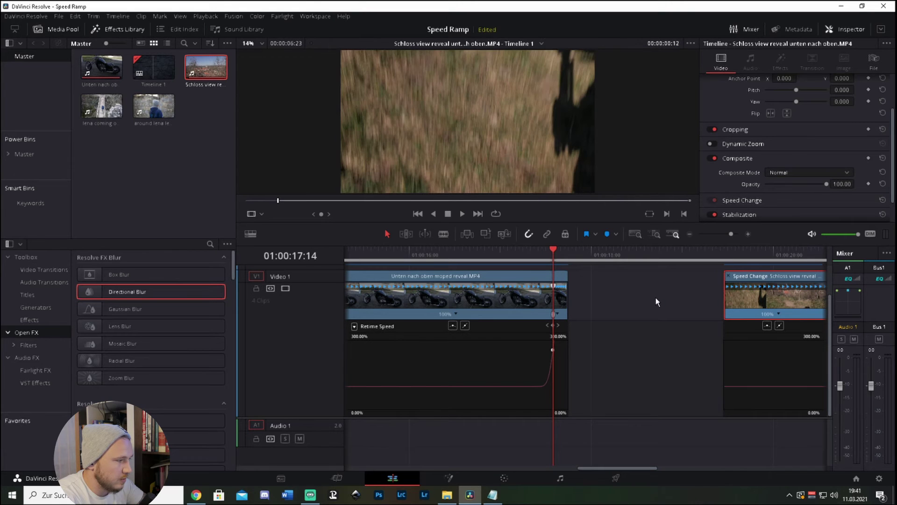
pyautogui.moveTo(778, 292); pyautogui.dragTo(657, 298)
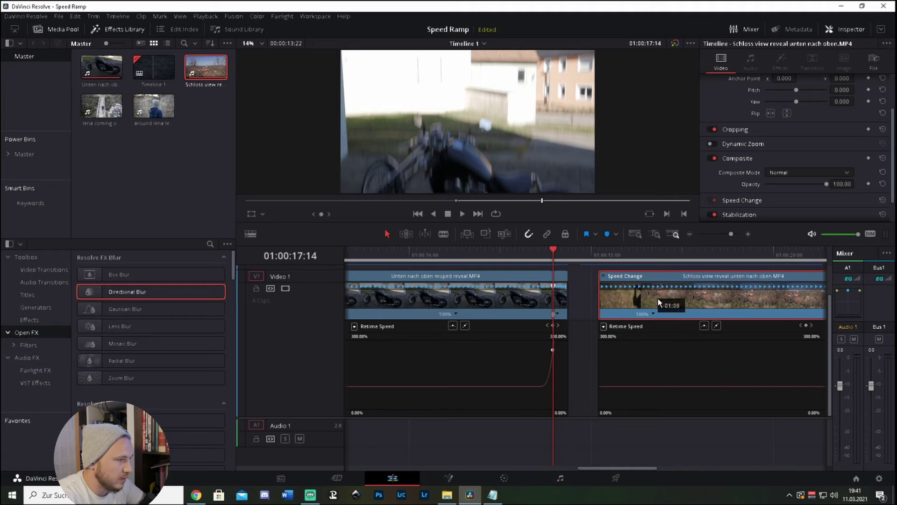
pyautogui.click(663, 250)
pyautogui.moveTo(662, 250); pyautogui.dragTo(641, 248)
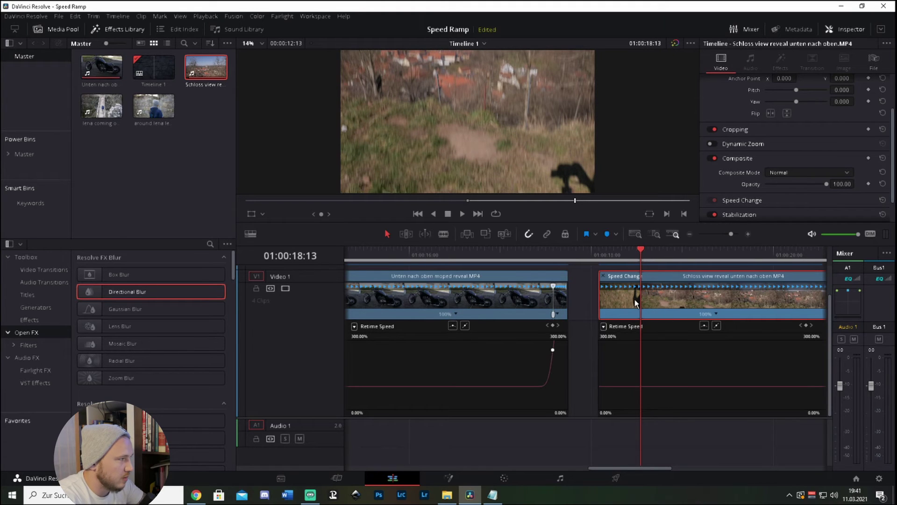
pyautogui.click(644, 251)
pyautogui.click(646, 249)
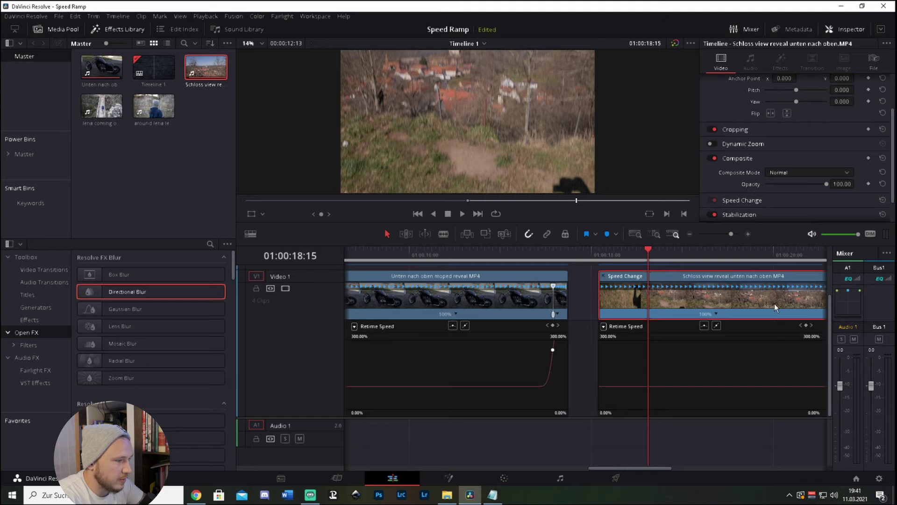
pyautogui.click(806, 326)
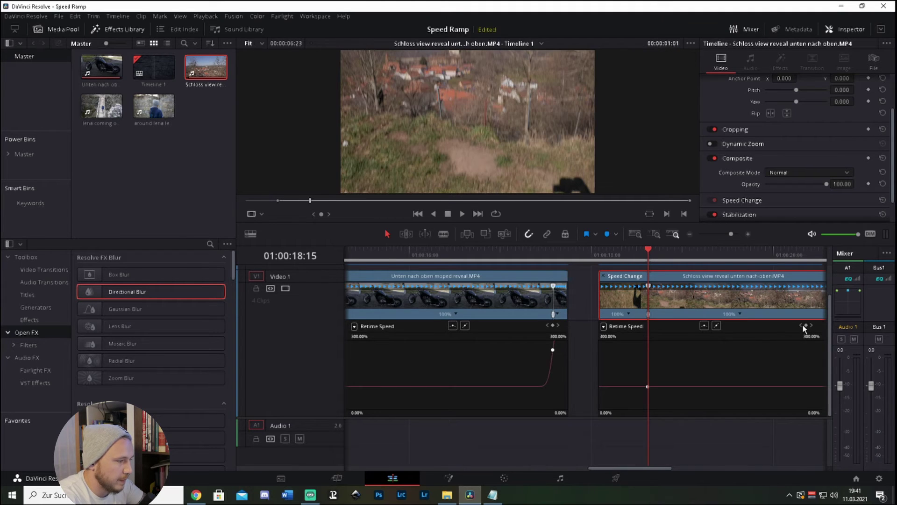
# Set Schloss's opening section to 400% with a widened eased curve, closing the gap to the moped clip.
pyautogui.click(629, 314)
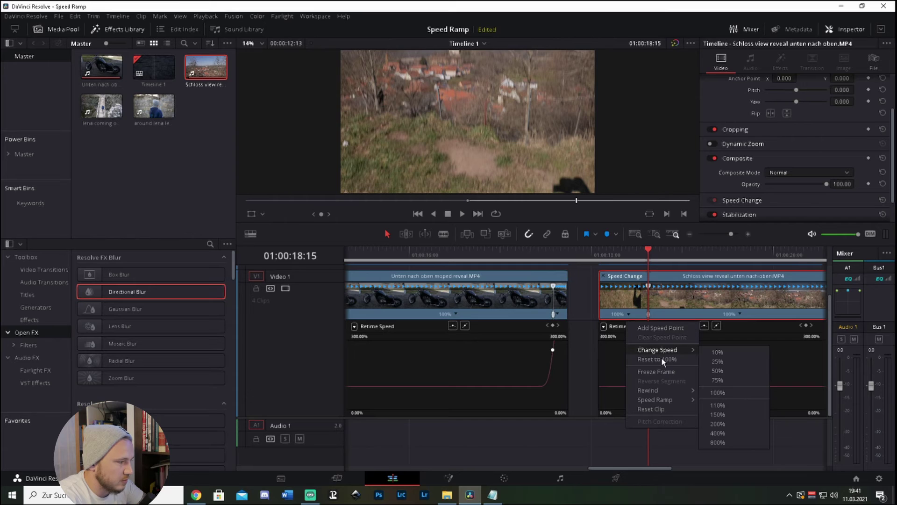
pyautogui.click(718, 432)
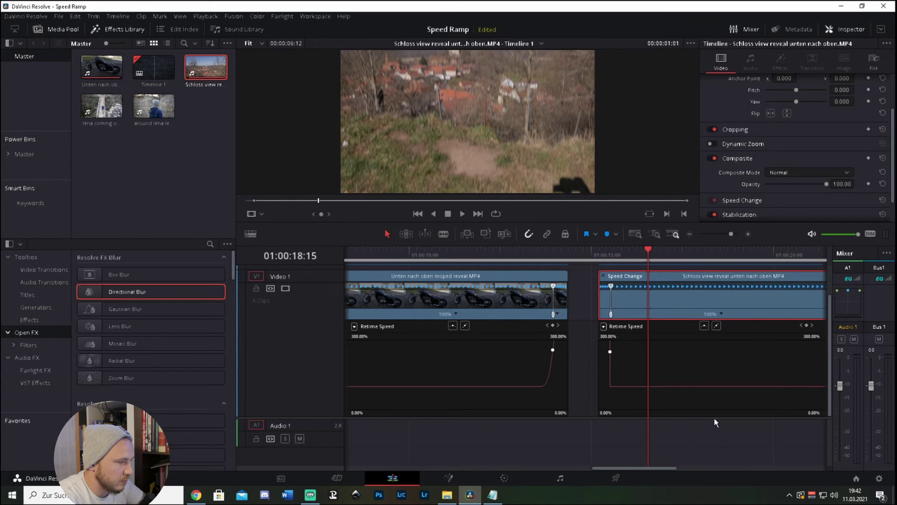
pyautogui.click(609, 342)
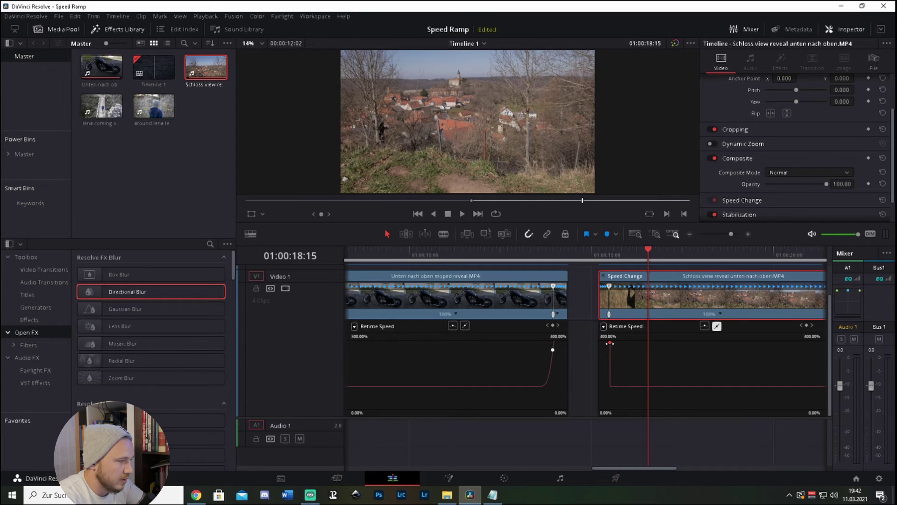
pyautogui.click(705, 326)
pyautogui.moveTo(617, 343); pyautogui.dragTo(623, 342)
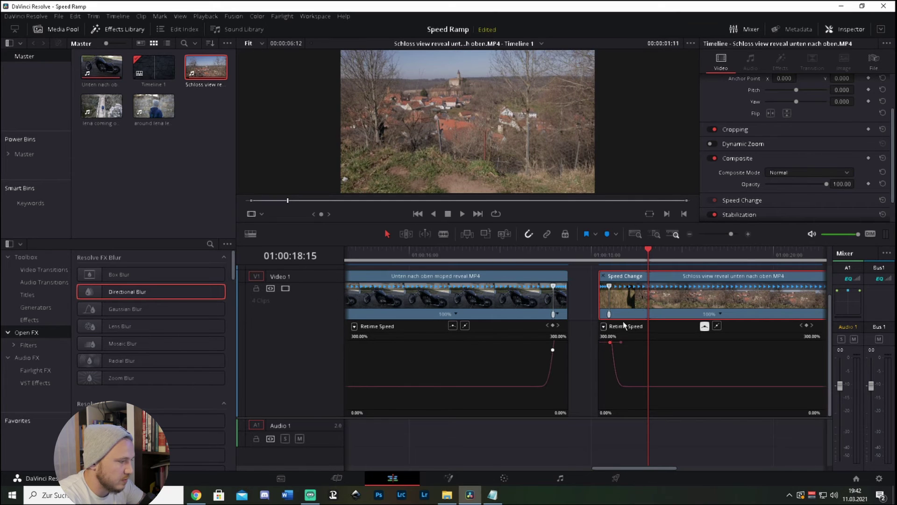
pyautogui.moveTo(656, 298); pyautogui.dragTo(626, 299)
# Play back across the cut twice to review the two speed ramps.
pyautogui.moveTo(649, 256); pyautogui.dragTo(526, 256)
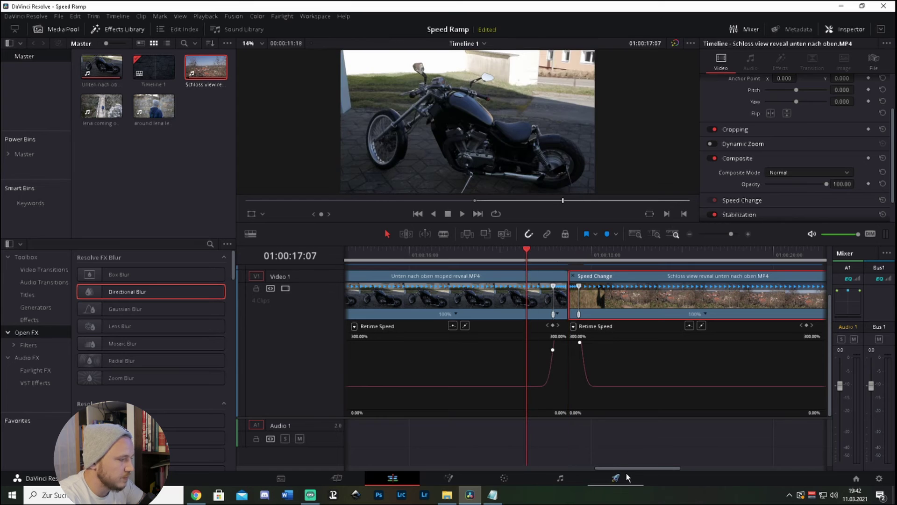
pyautogui.moveTo(627, 469); pyautogui.dragTo(615, 466)
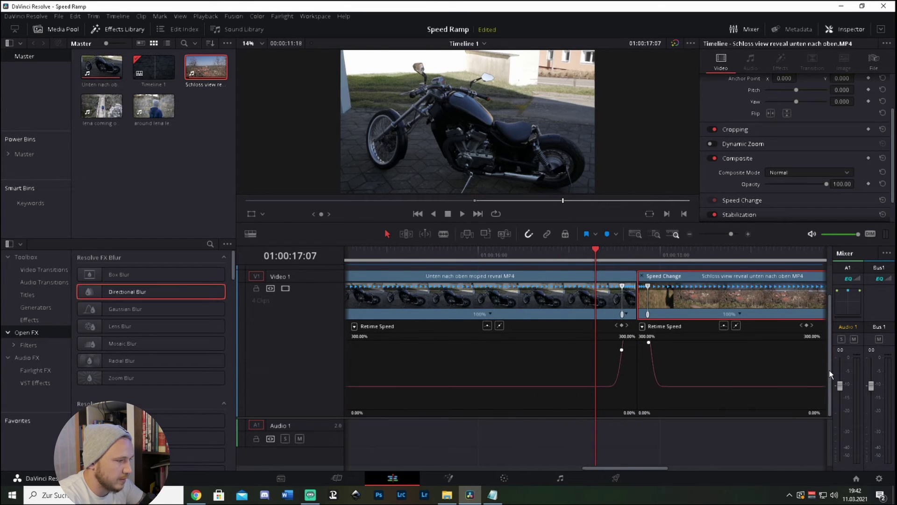
pyautogui.moveTo(829, 378); pyautogui.dragTo(830, 343)
pyautogui.moveTo(598, 250); pyautogui.dragTo(480, 263)
pyautogui.press('space')
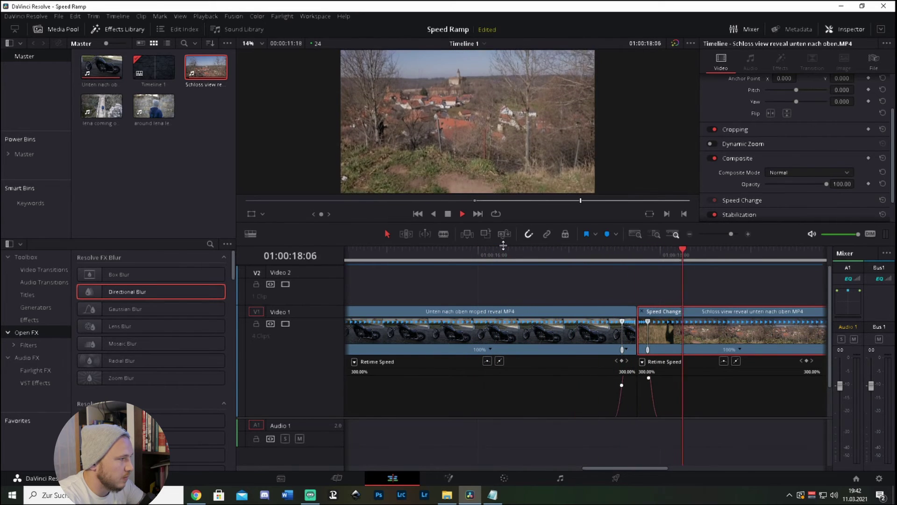
pyautogui.press('space')
pyautogui.moveTo(727, 251); pyautogui.dragTo(610, 255)
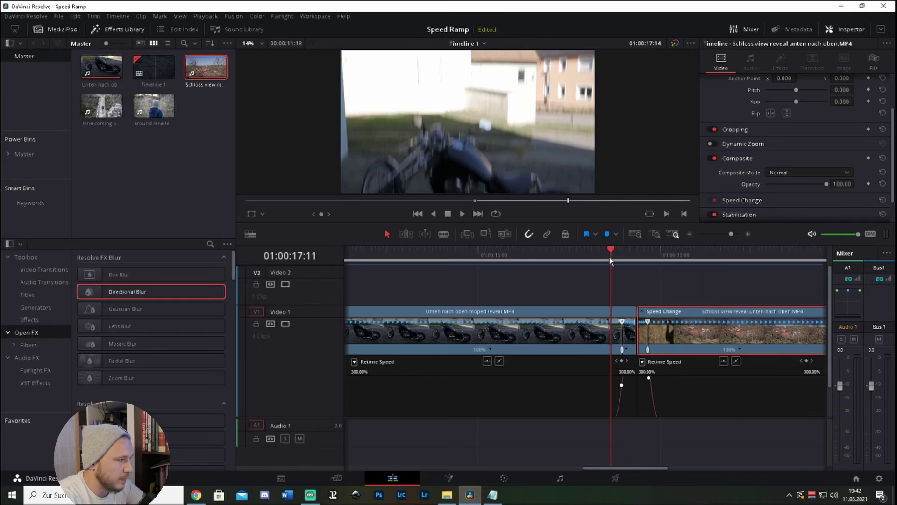
pyautogui.click(517, 256)
pyautogui.press('space')
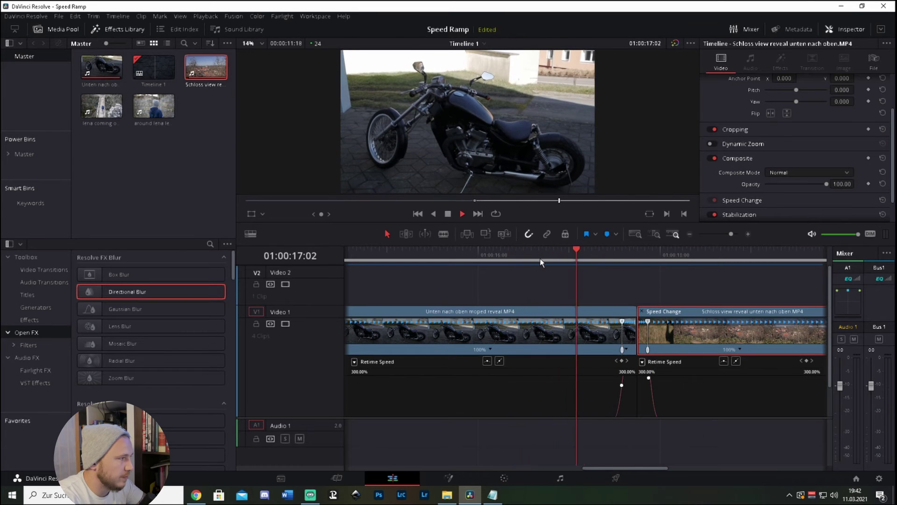
pyautogui.press('space')
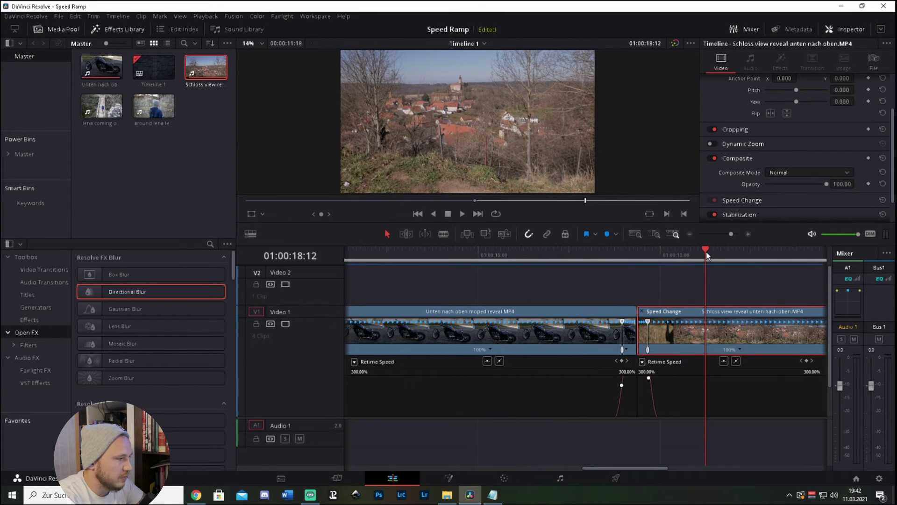
# Park the playhead at the cut and enlarge the retime curve area.
pyautogui.moveTo(705, 252); pyautogui.dragTo(626, 254)
pyautogui.moveTo(616, 467); pyautogui.dragTo(624, 467)
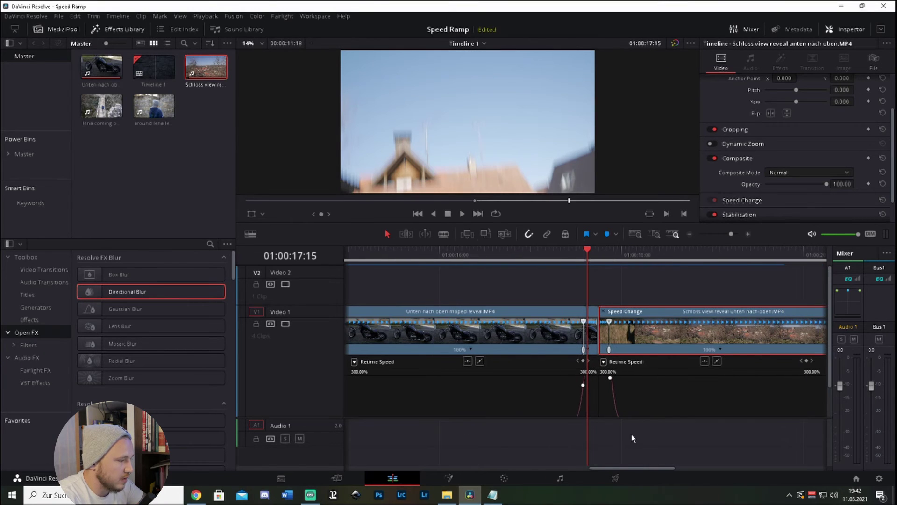
pyautogui.moveTo(638, 417); pyautogui.dragTo(636, 451)
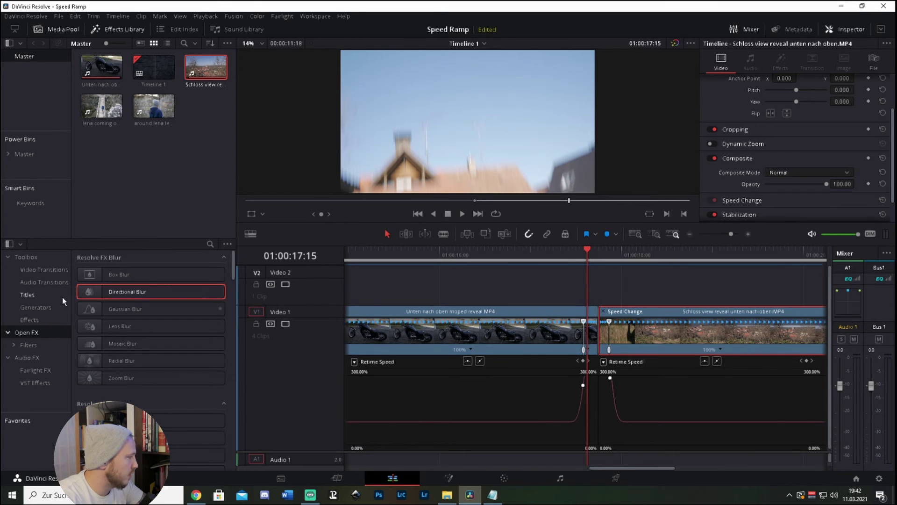
# Place an Adjustment Clip from the Effects library on Video 2 over the cut.
pyautogui.click(45, 320)
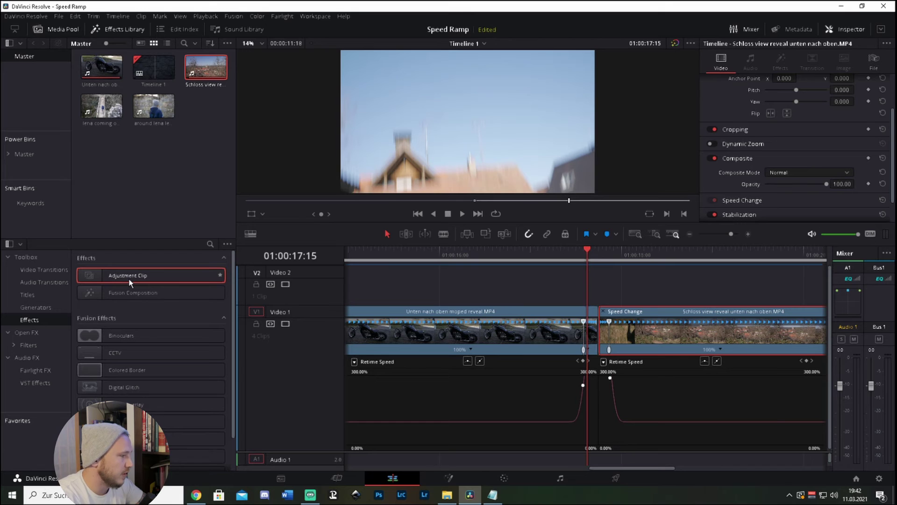
pyautogui.moveTo(132, 281); pyautogui.dragTo(574, 281)
pyautogui.moveTo(583, 250); pyautogui.dragTo(549, 249)
pyautogui.moveTo(593, 278); pyautogui.dragTo(603, 279)
pyautogui.moveTo(552, 254); pyautogui.dragTo(578, 253)
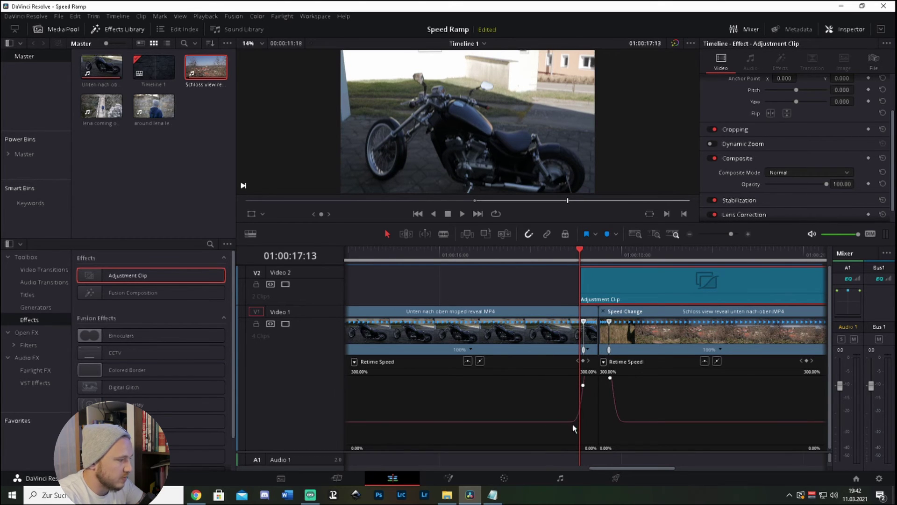
pyautogui.moveTo(583, 250); pyautogui.dragTo(619, 253)
# Blade the adjustment clip at 01:00:17:23 and delete the leftover right part.
pyautogui.press('b')
pyautogui.click(622, 288)
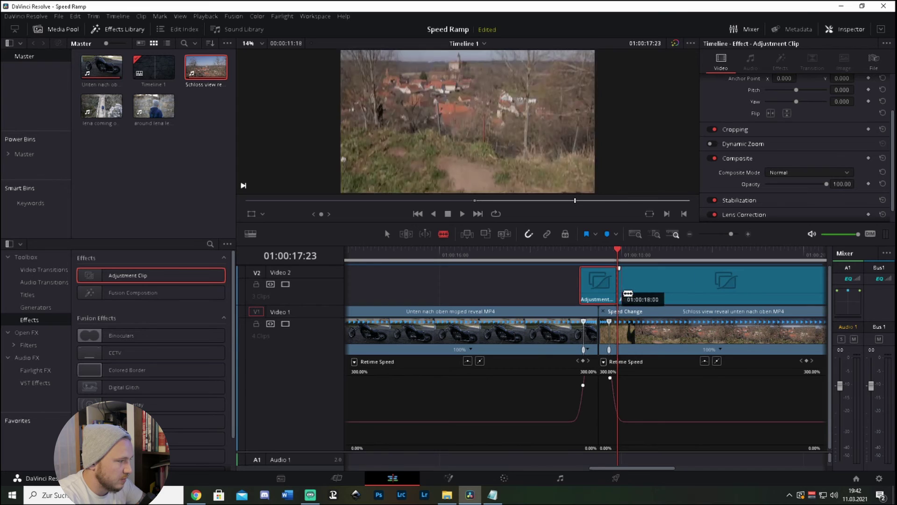
pyautogui.press('a')
pyautogui.press('Delete')
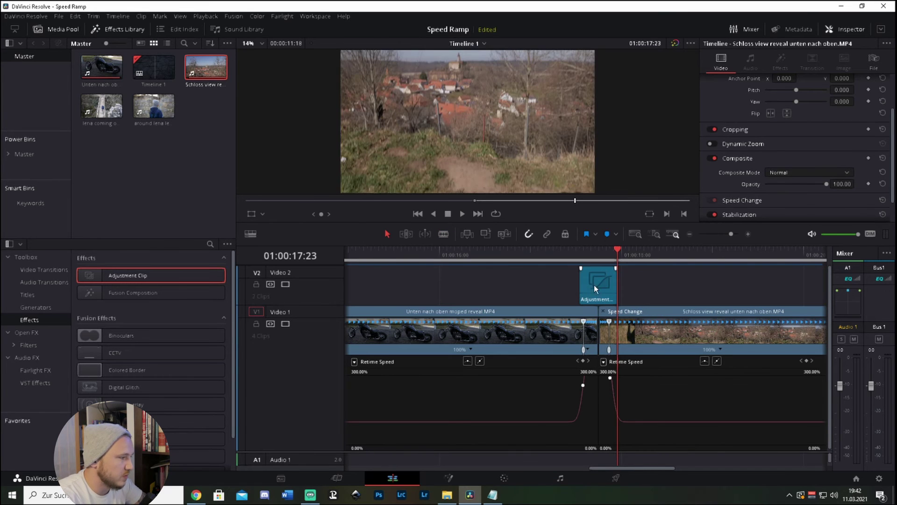
pyautogui.click(593, 285)
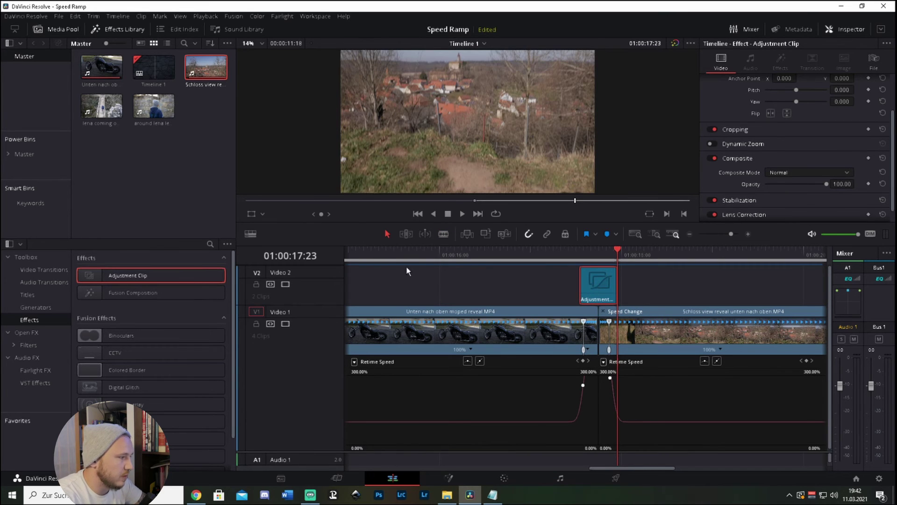
# Apply Resolve FX Blur's Directional Blur to the V2 adjustment clip, parking at 01:00:17:18.
pyautogui.click(29, 334)
pyautogui.click(130, 292)
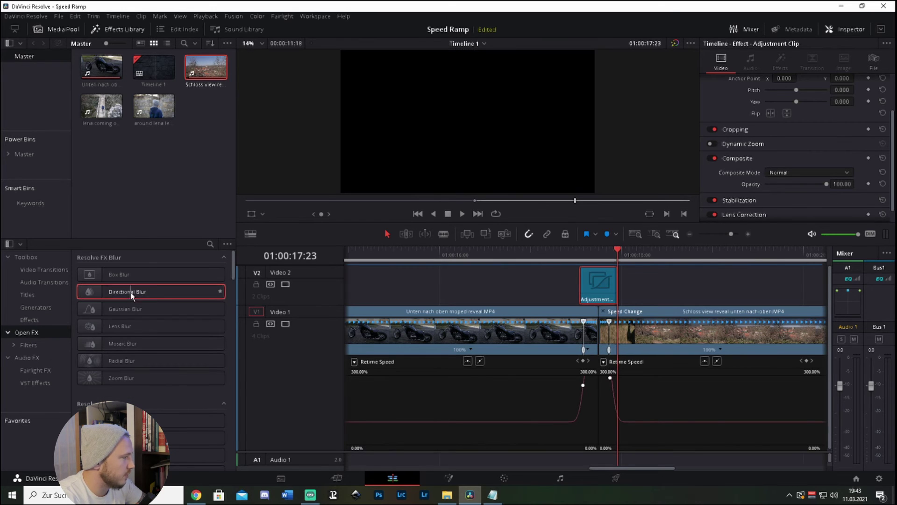
pyautogui.moveTo(132, 295); pyautogui.dragTo(587, 285)
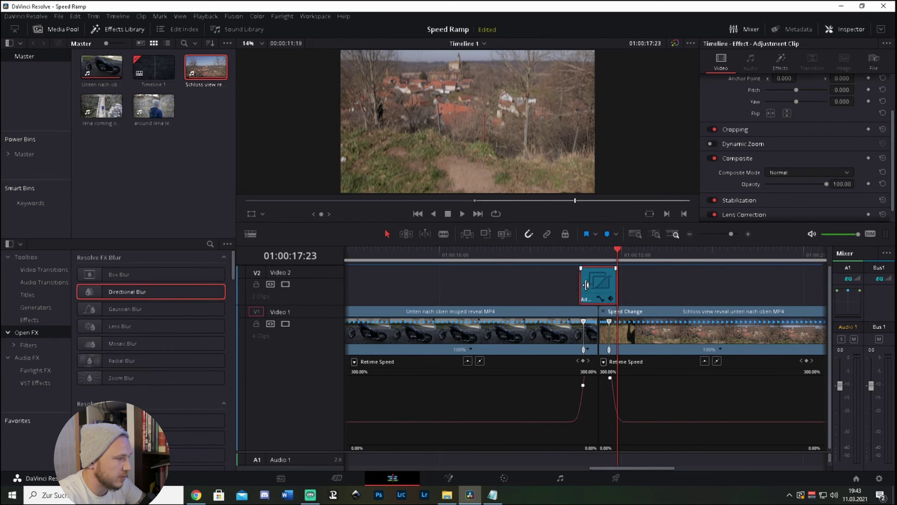
pyautogui.moveTo(619, 251); pyautogui.dragTo(599, 251)
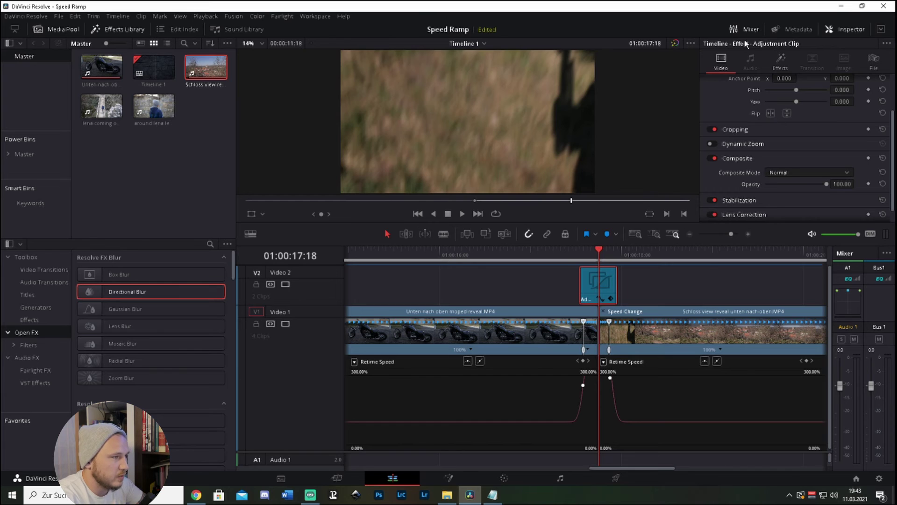
# Set Directional Blur's angle to 90.7 for vertical streaks and lower strength to 0.473.
pyautogui.click(780, 61)
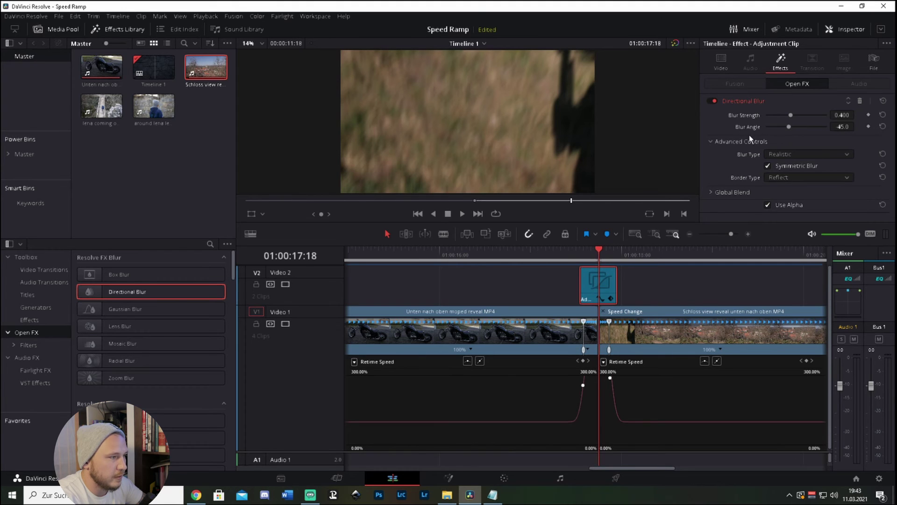
pyautogui.doubleClick(792, 115)
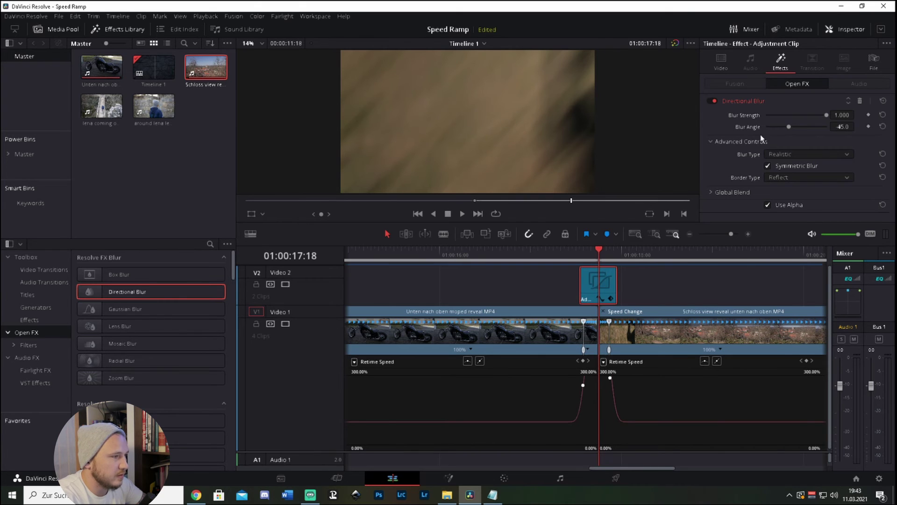
pyautogui.moveTo(786, 126); pyautogui.dragTo(781, 125)
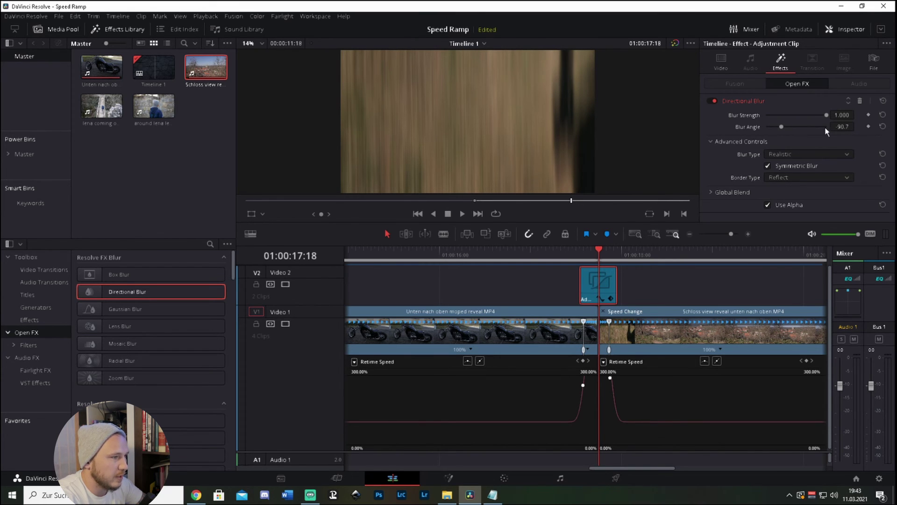
pyautogui.moveTo(782, 127); pyautogui.dragTo(814, 131)
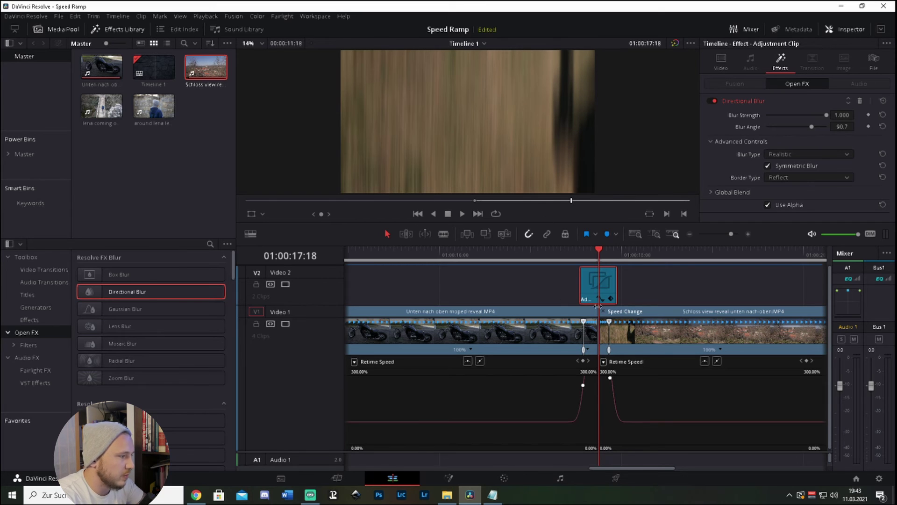
pyautogui.moveTo(599, 252)
pyautogui.mouseDown()
pyautogui.moveTo(584, 251)
pyautogui.moveTo(598, 251)
pyautogui.mouseUp()
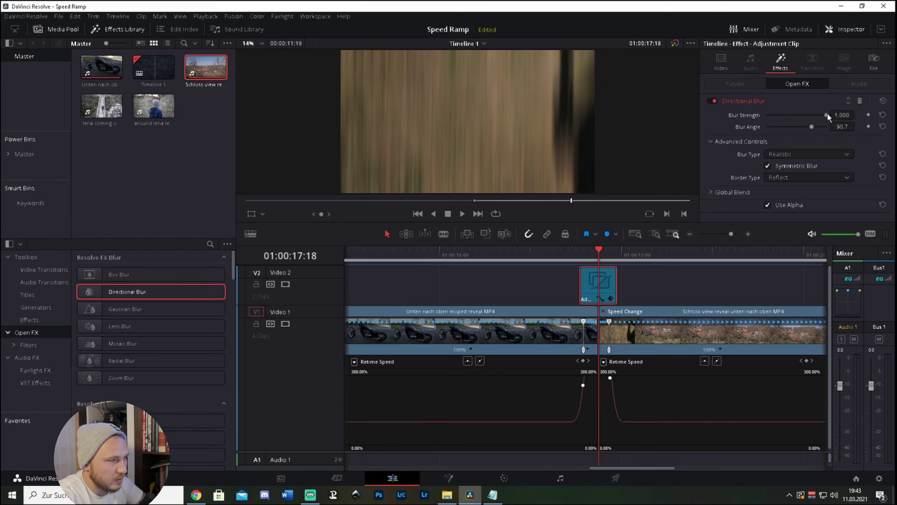
pyautogui.moveTo(827, 115); pyautogui.dragTo(795, 114)
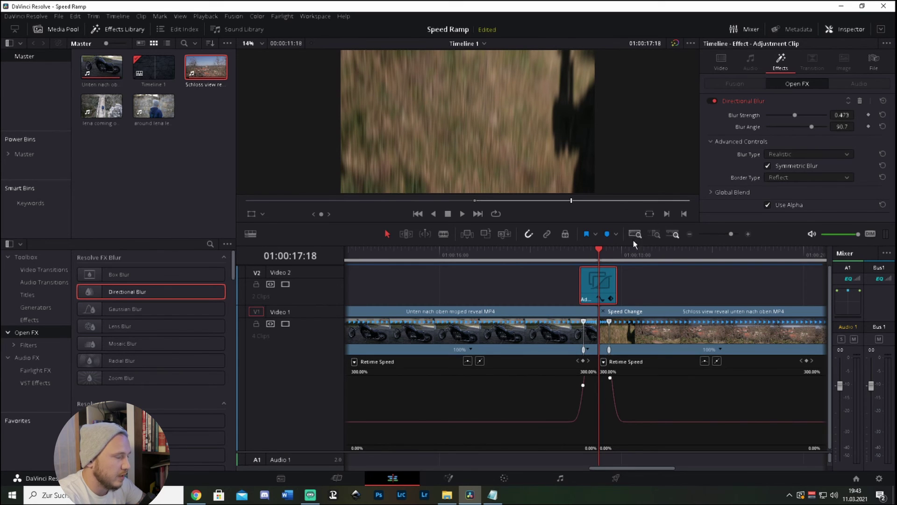
# Play back across the cut, then raise Directional Blur strength to 0.713.
pyautogui.moveTo(597, 250); pyautogui.dragTo(491, 251)
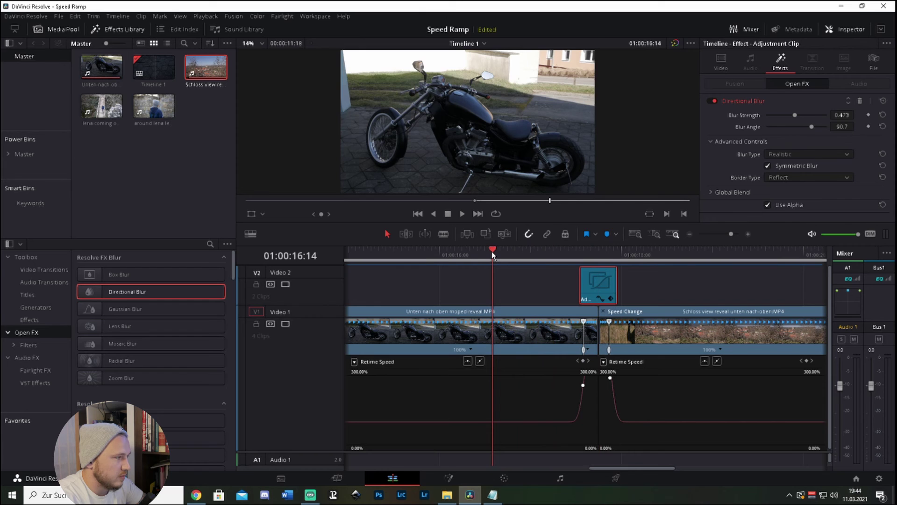
pyautogui.press('space')
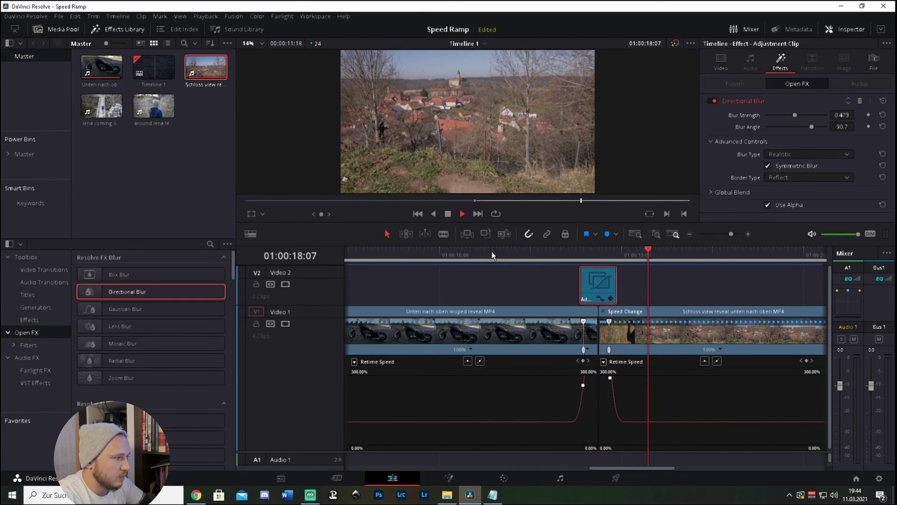
pyautogui.press('space')
pyautogui.click(649, 251)
pyautogui.moveTo(648, 250); pyautogui.dragTo(598, 251)
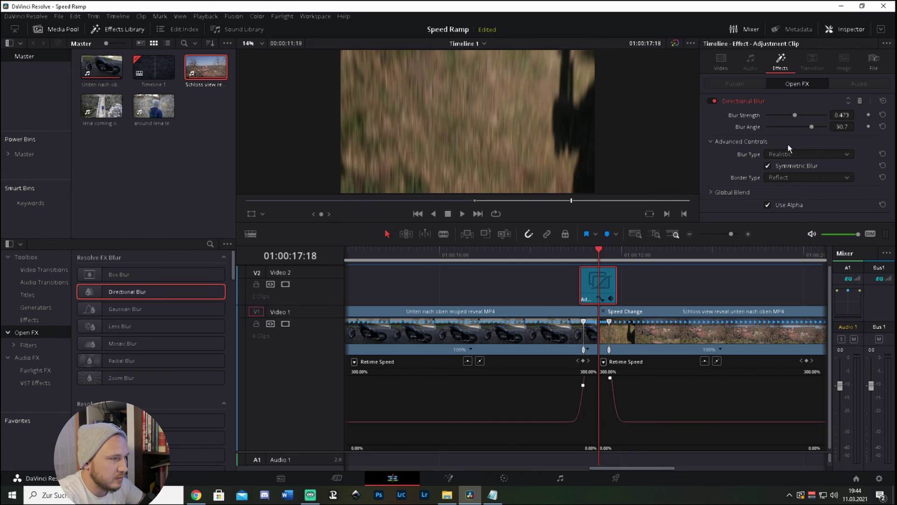
pyautogui.moveTo(795, 116); pyautogui.dragTo(810, 115)
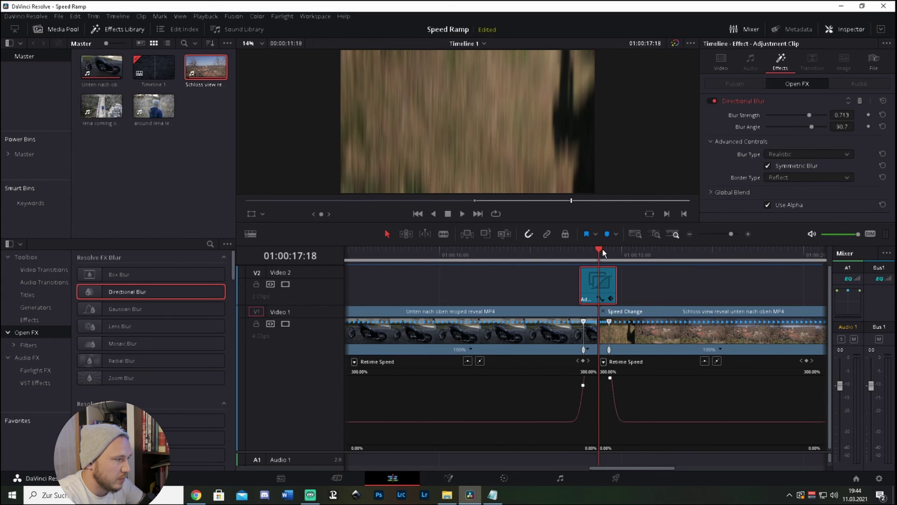
pyautogui.click(579, 251)
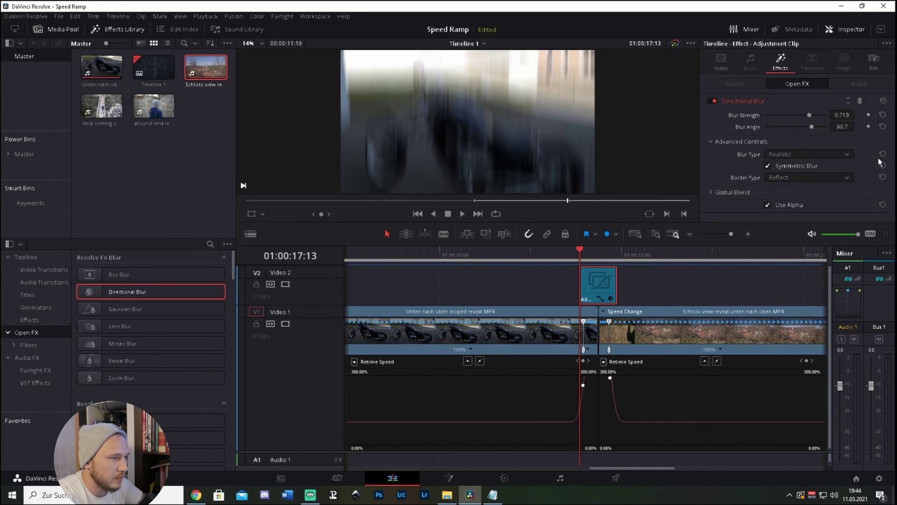
# Keyframe Blur Strength at about 0.108 at the adjustment clip's start (17:13).
pyautogui.click(868, 115)
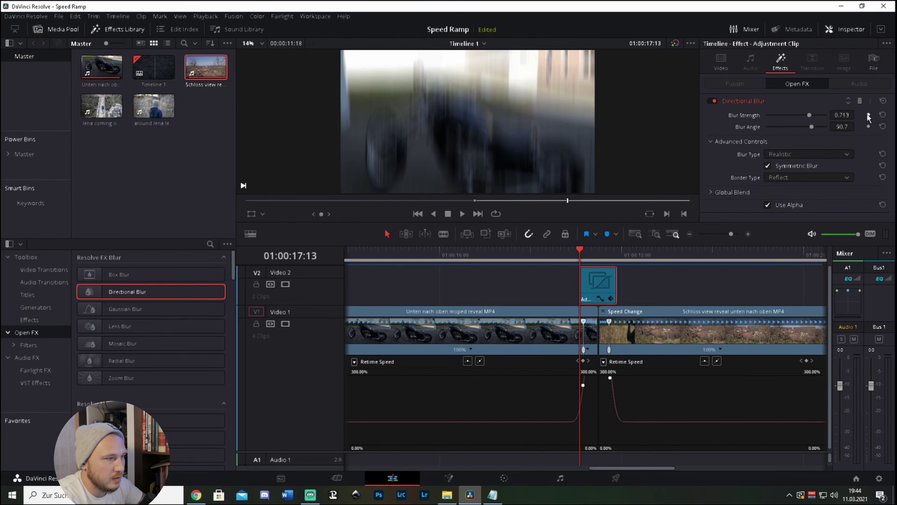
pyautogui.moveTo(808, 114); pyautogui.dragTo(773, 113)
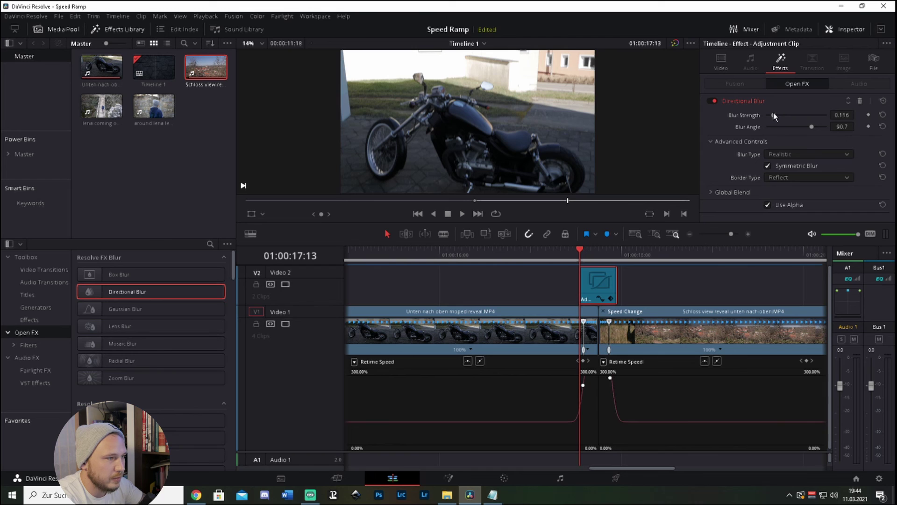
pyautogui.click(868, 115)
# Keyframe Blur Strength at 0.721 on the cut between the two clips.
pyautogui.click(590, 249)
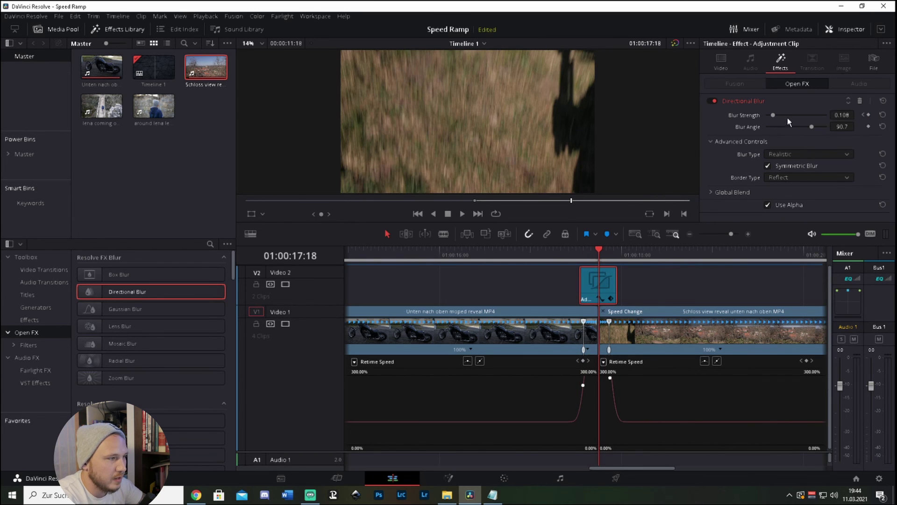
pyautogui.moveTo(773, 114); pyautogui.dragTo(809, 119)
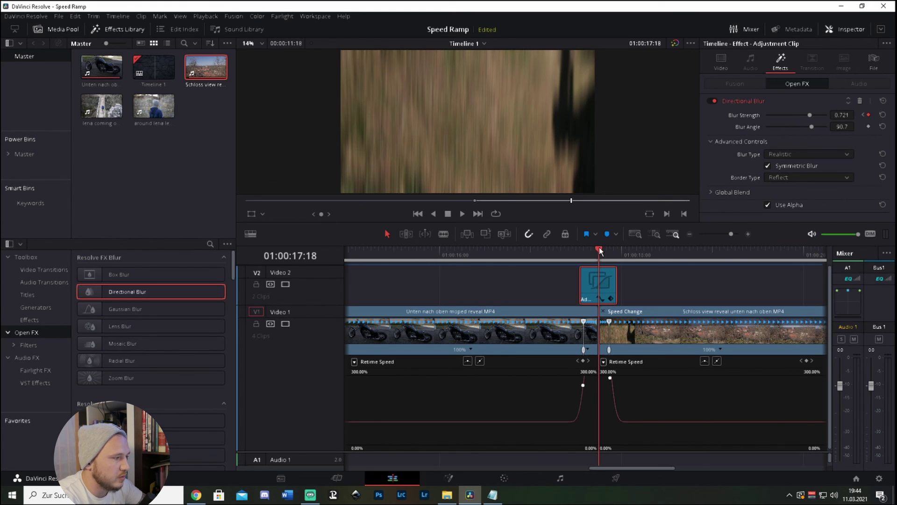
pyautogui.moveTo(602, 251); pyautogui.dragTo(613, 253)
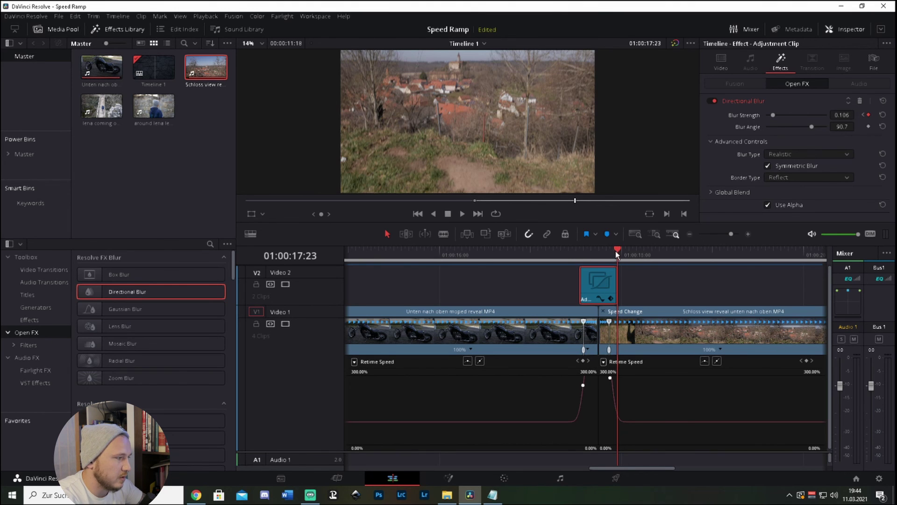
# Step frame by frame through the adjustment clip to check the blur ramp.
pyautogui.moveTo(615, 251); pyautogui.dragTo(576, 251)
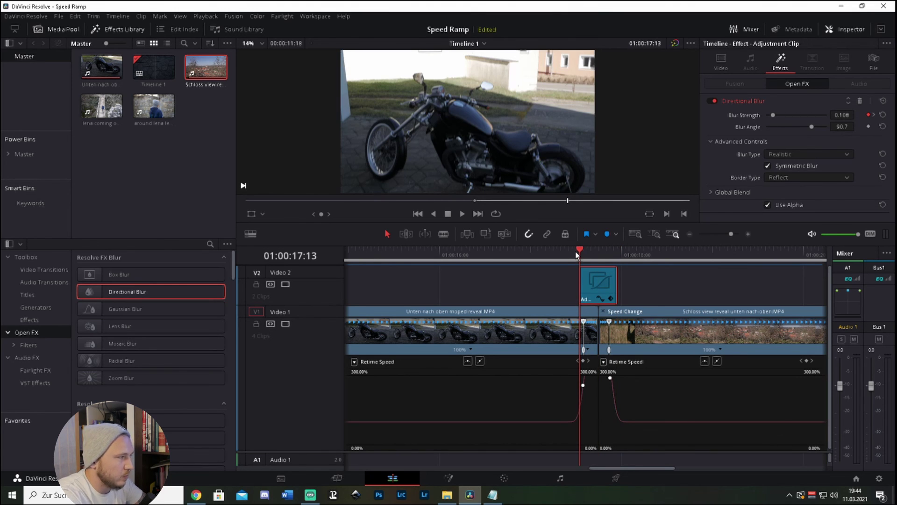
pyautogui.press('Right')
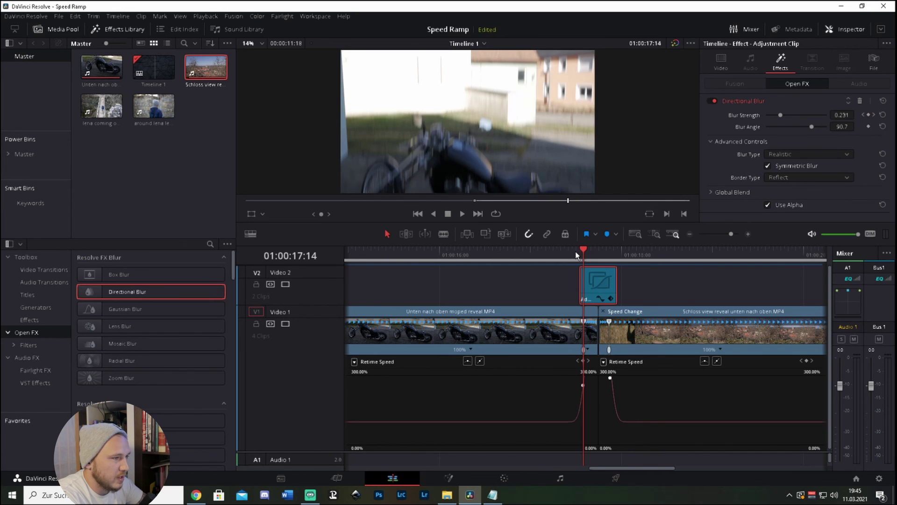
pyautogui.press('Right')
pyautogui.press('Right')
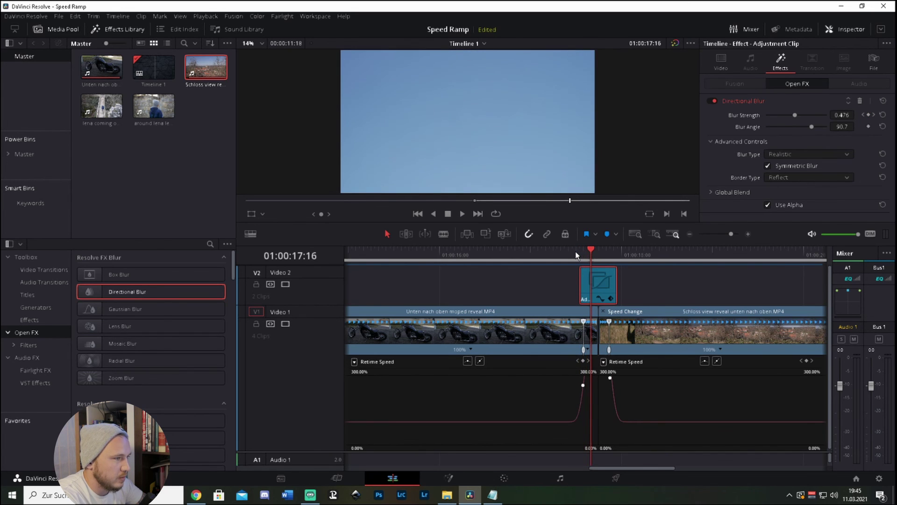
pyautogui.press('Right')
pyautogui.press('Right')
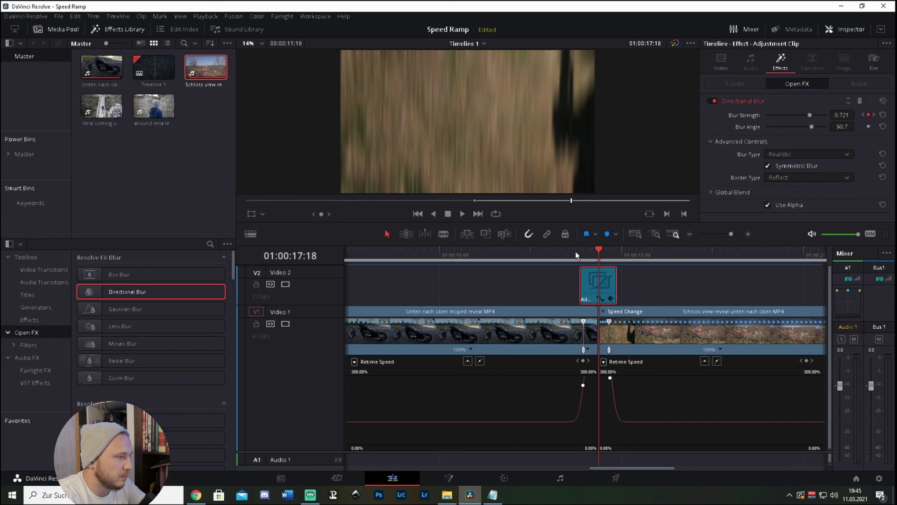
pyautogui.press('Right')
pyautogui.press('Right')
pyautogui.press('Right')
pyautogui.press('Right')
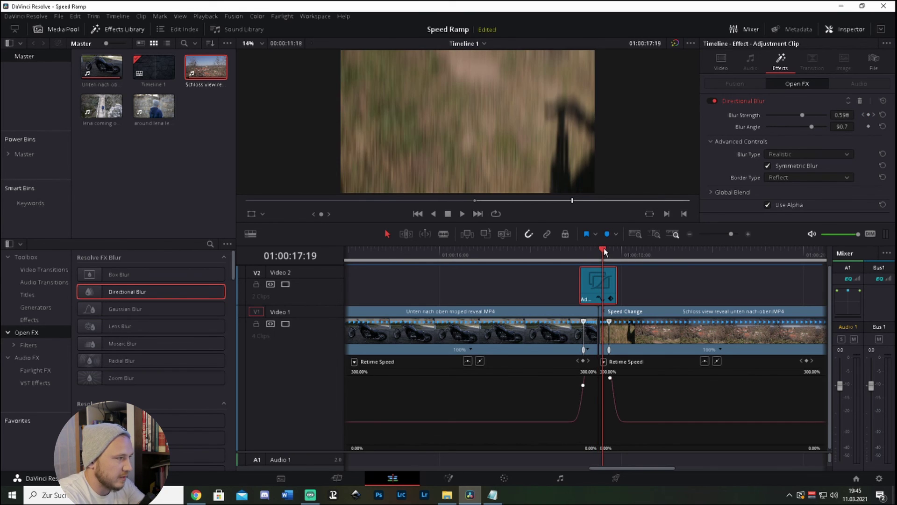
pyautogui.press('Right')
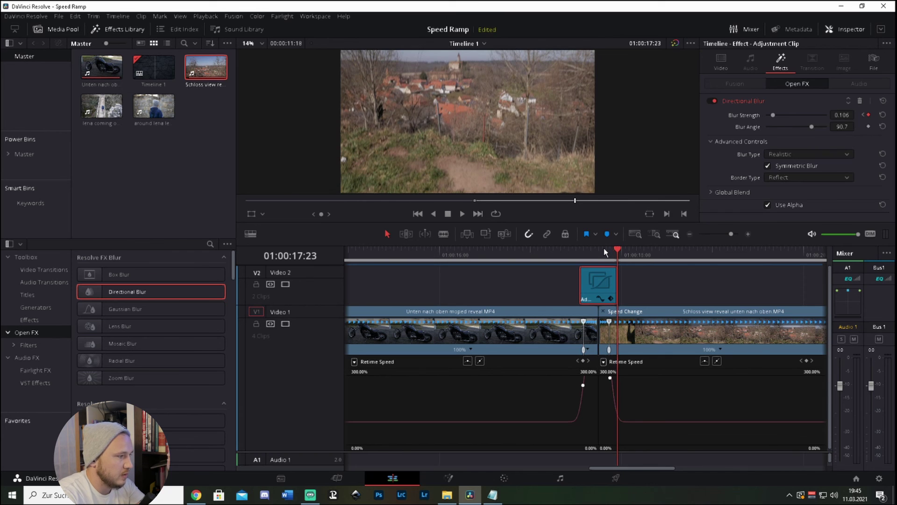
pyautogui.moveTo(613, 248); pyautogui.dragTo(506, 249)
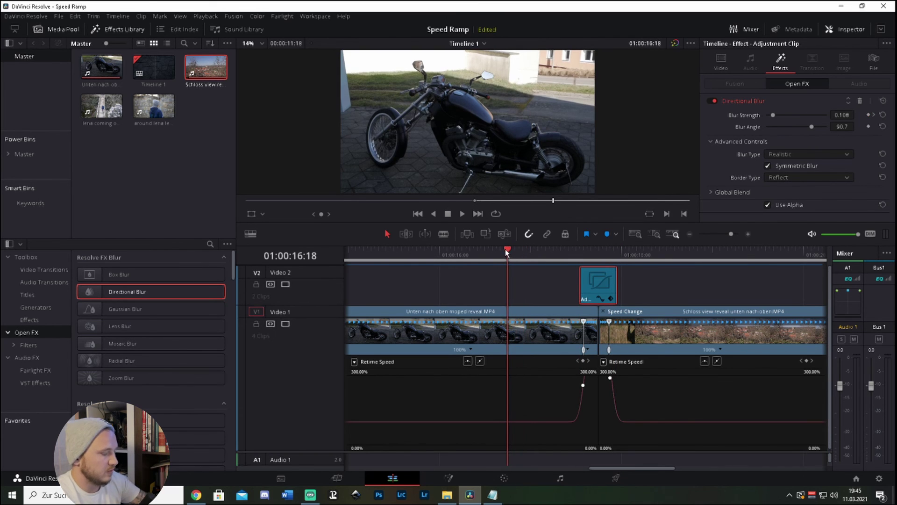
pyautogui.press('space')
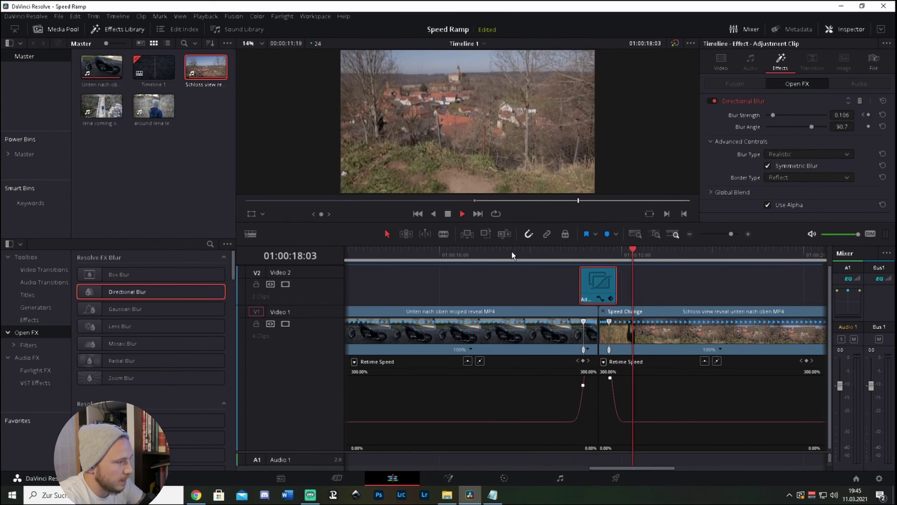
pyautogui.press('space')
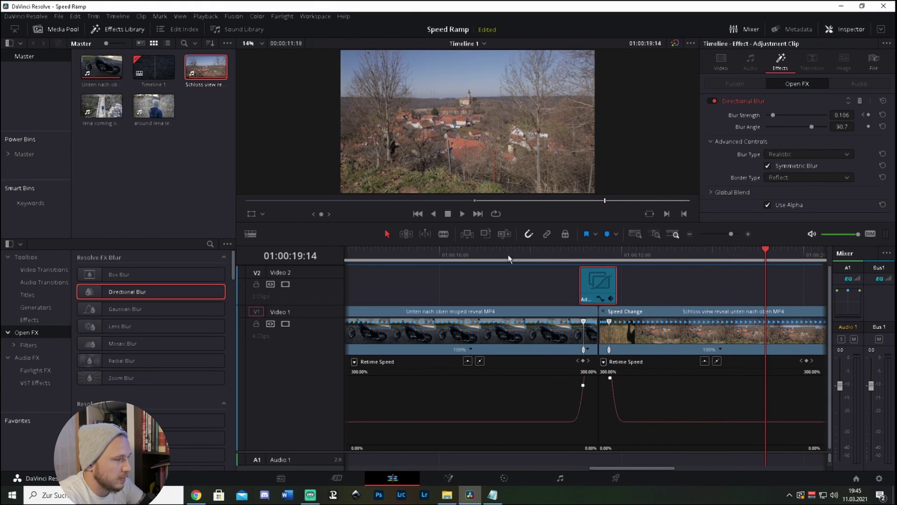
pyautogui.moveTo(765, 250); pyautogui.dragTo(550, 279)
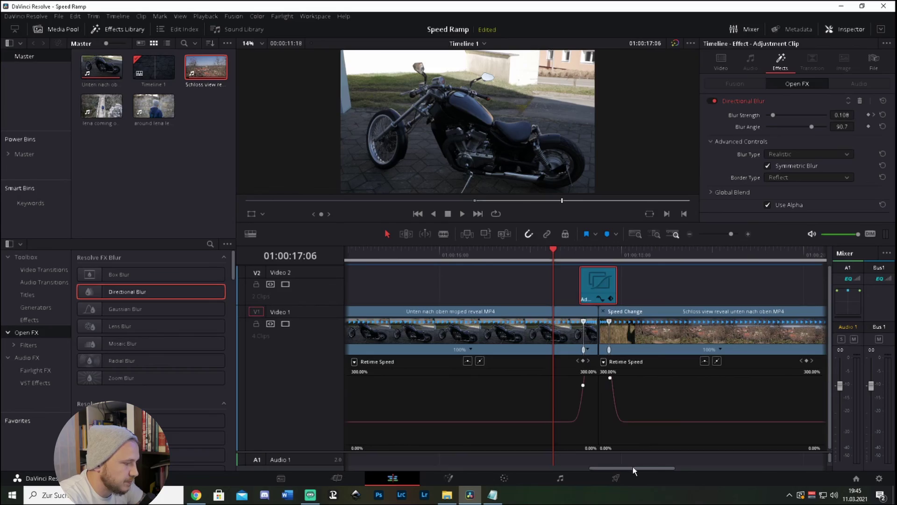